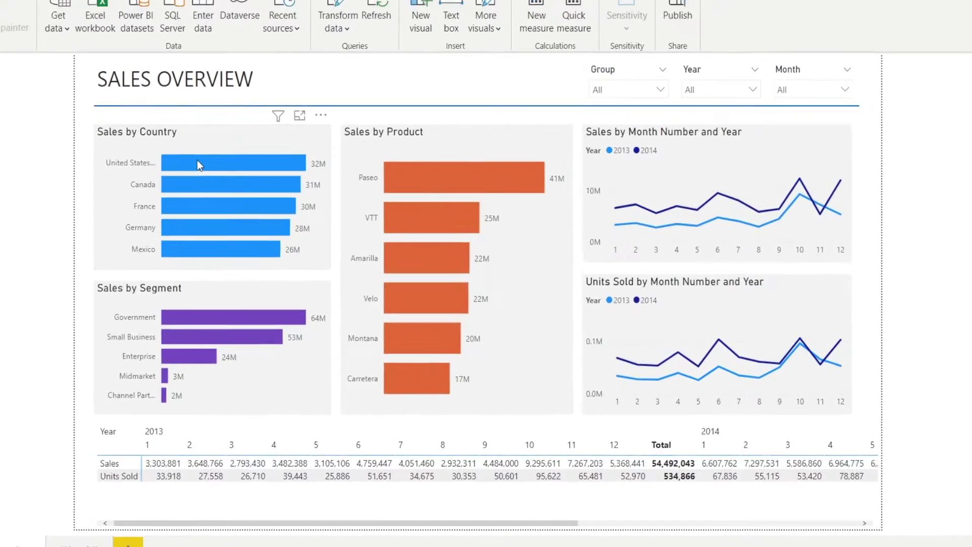
Step: Cross-filter the Sales Overview page by United States of America, clear that selection, and examine the product and monthly charts
left_click(242, 198)
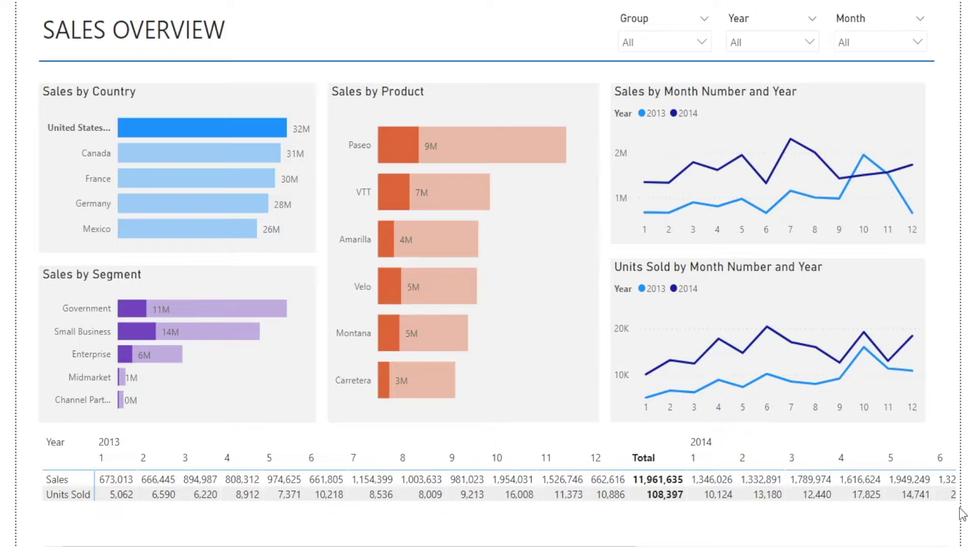
mouse_move(800, 178)
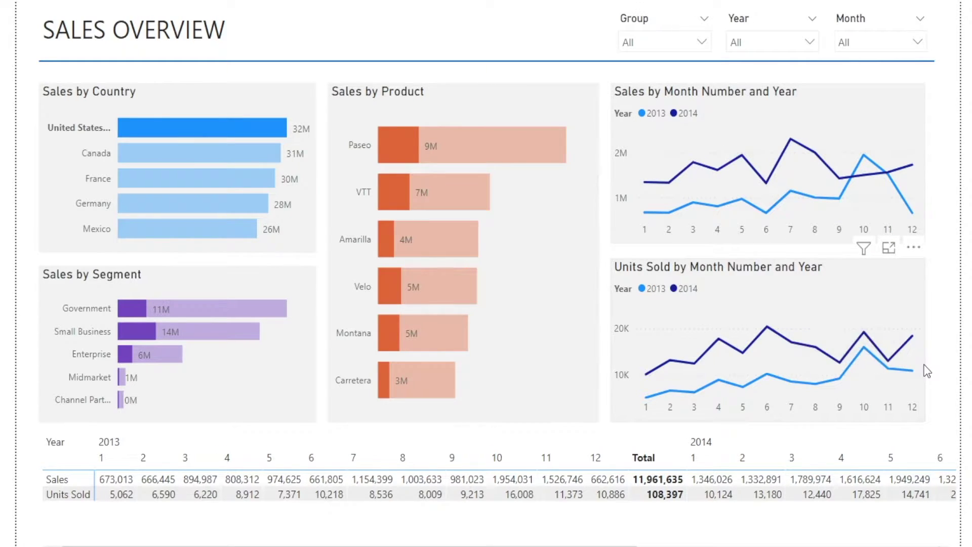
left_click(253, 130)
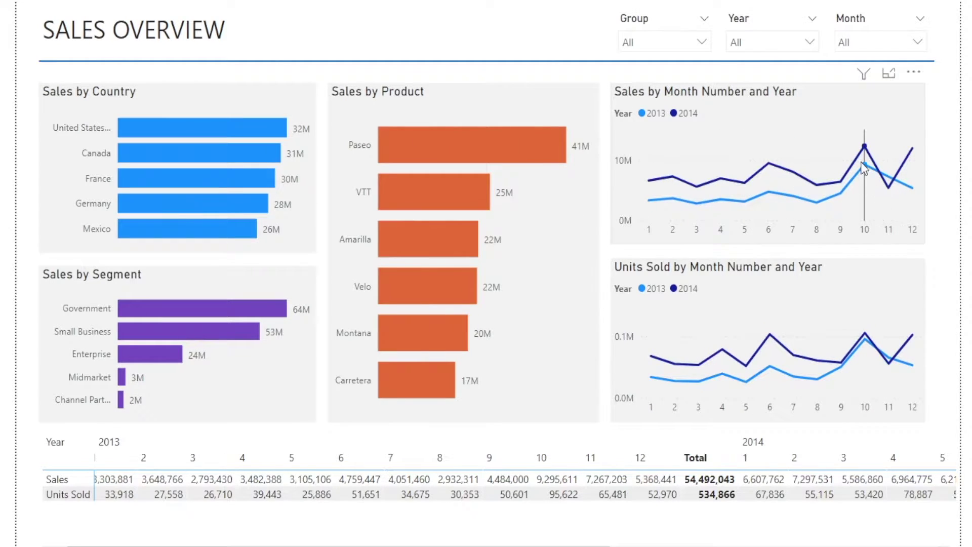
mouse_move(696, 191)
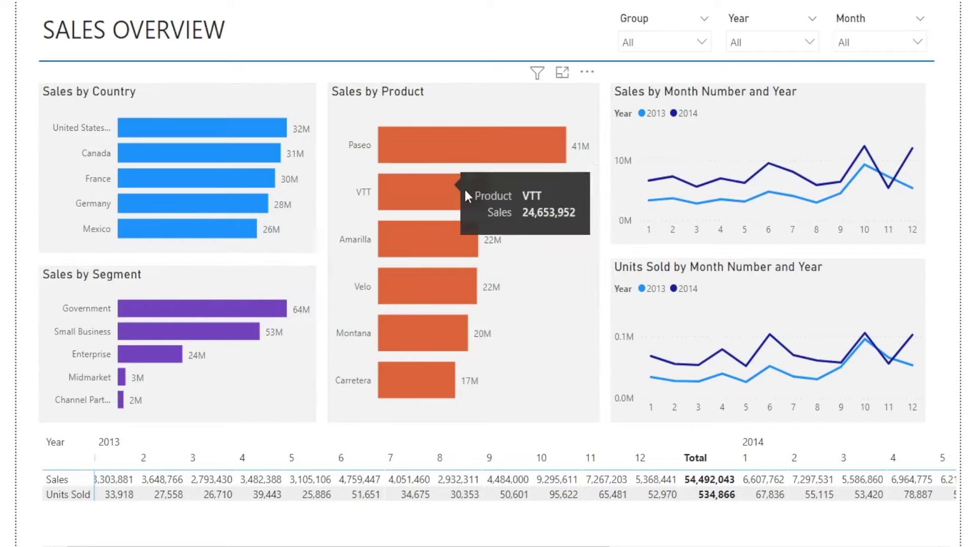
mouse_move(914, 199)
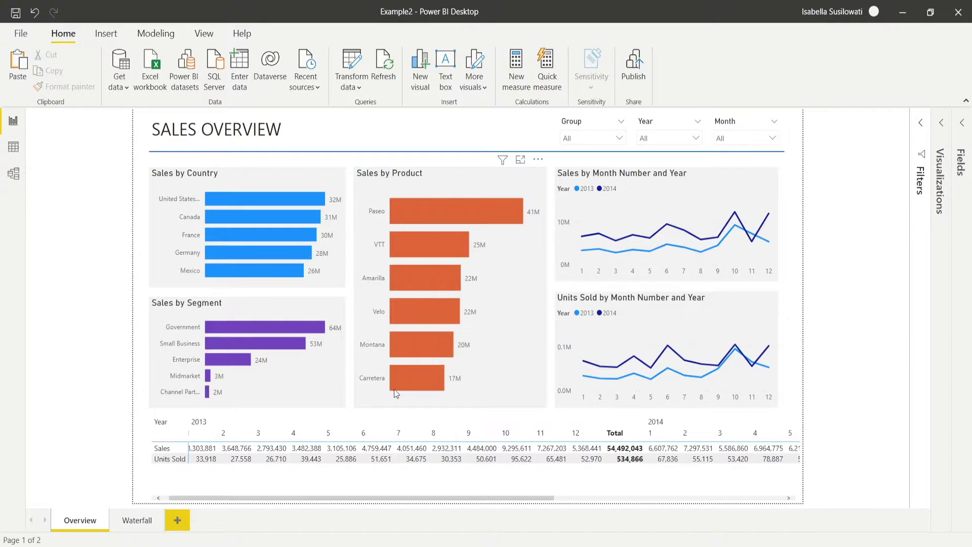
Step: On the Waterfall page, filter the waterfall charts by months 12, 11 and 10 individually and combined, and clear the month selection
left_click(143, 524)
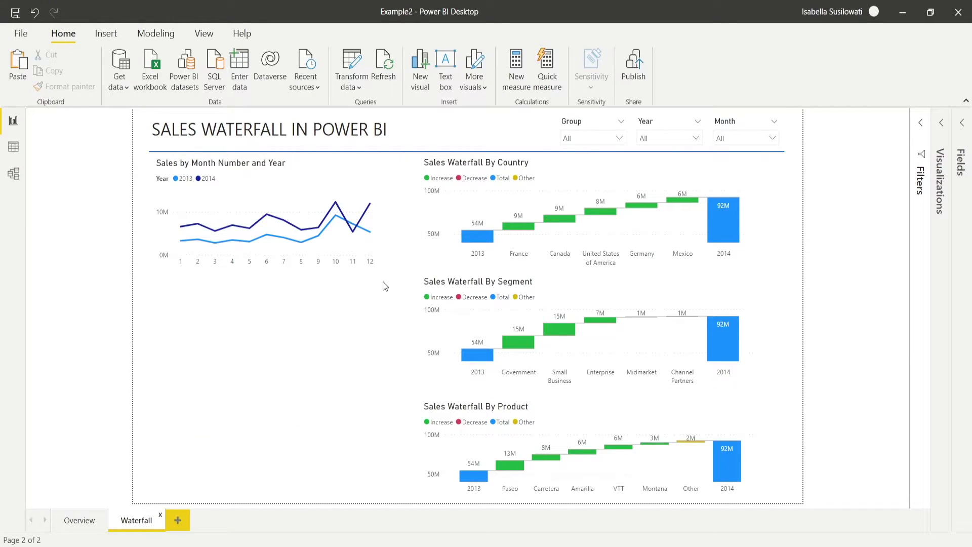
mouse_move(470, 474)
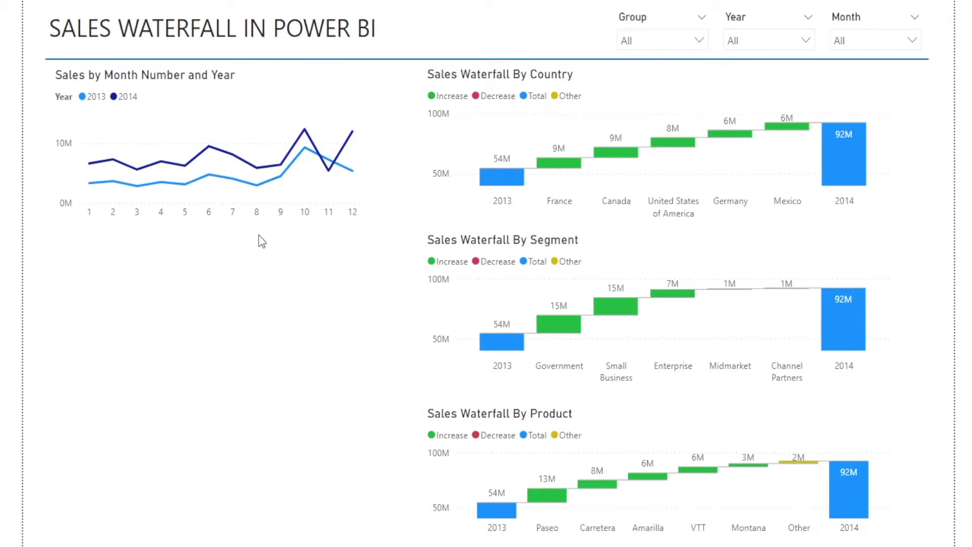
left_click(353, 216)
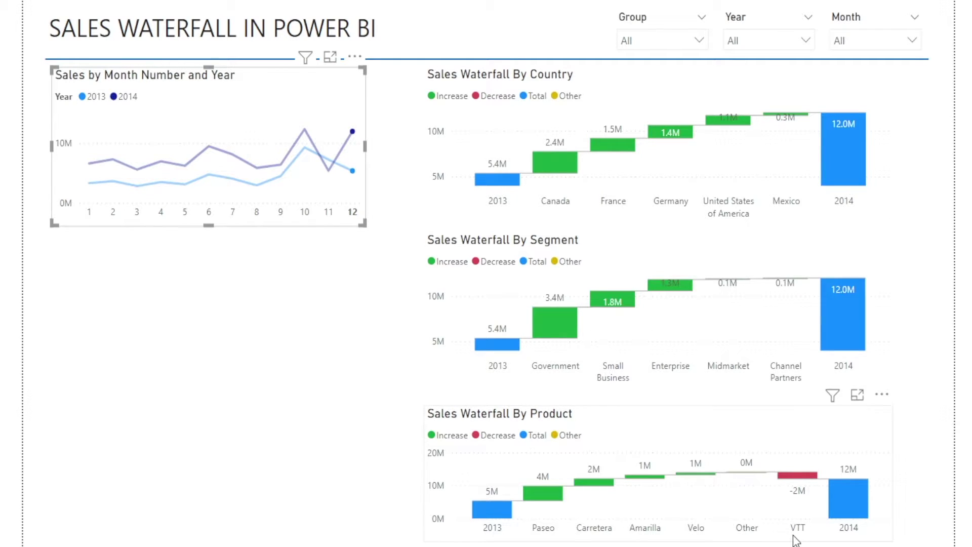
left_click(327, 212)
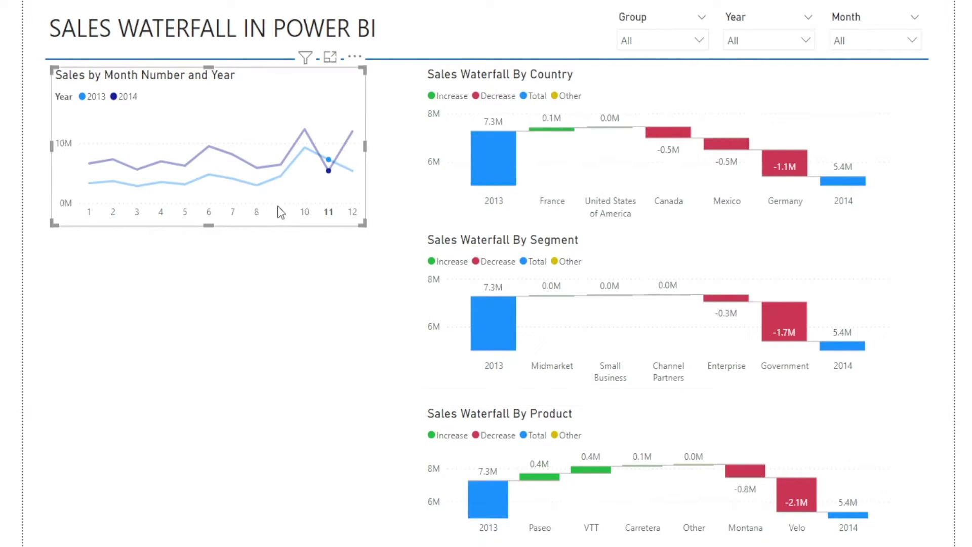
left_click(303, 215)
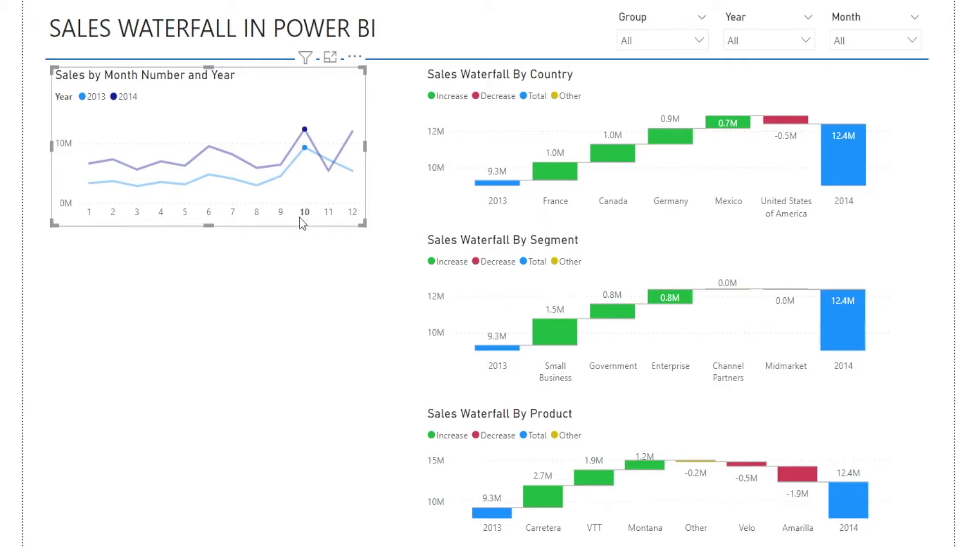
left_click(329, 211, "ctrl")
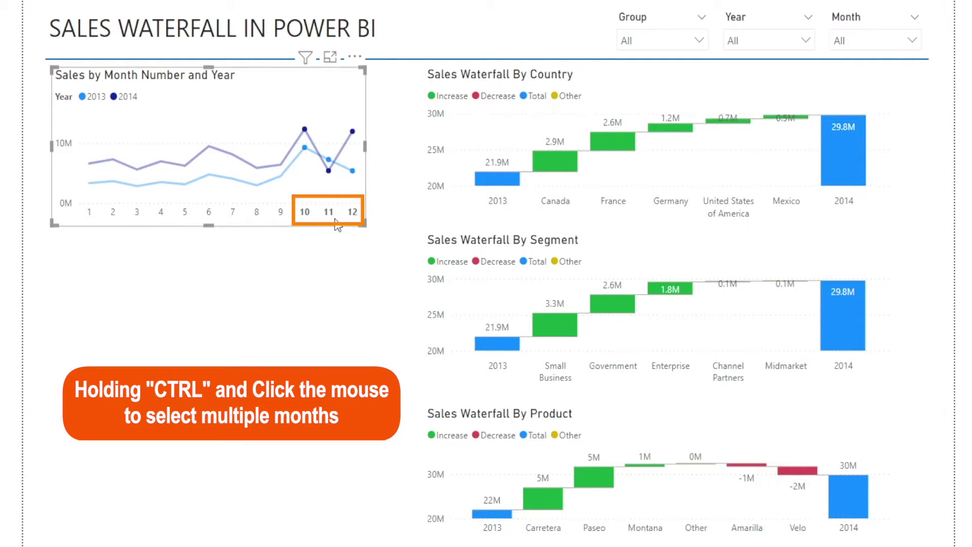
left_click(305, 212)
left_click(305, 215)
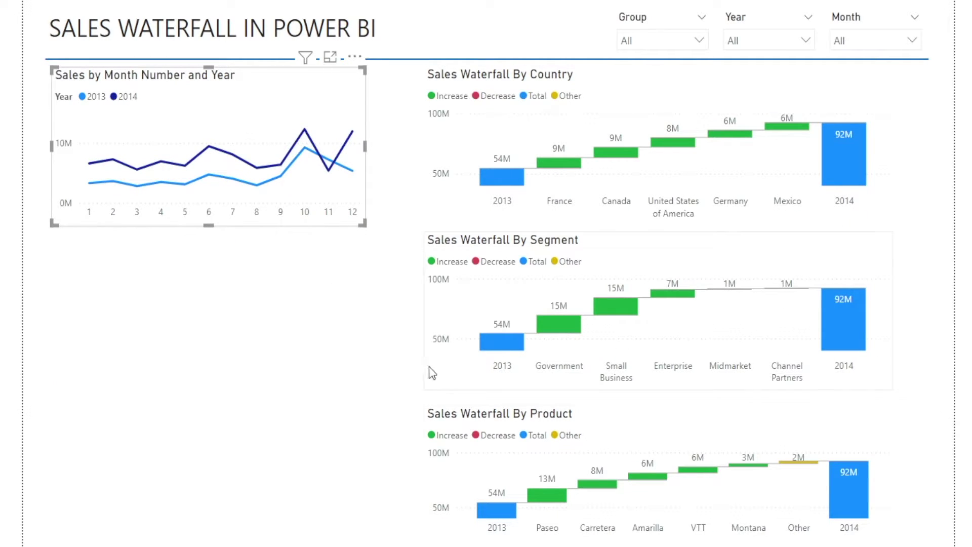
Step: Cross-filter the page by Mexico in the Sales Waterfall By Country chart and clear the selection
left_click(797, 132)
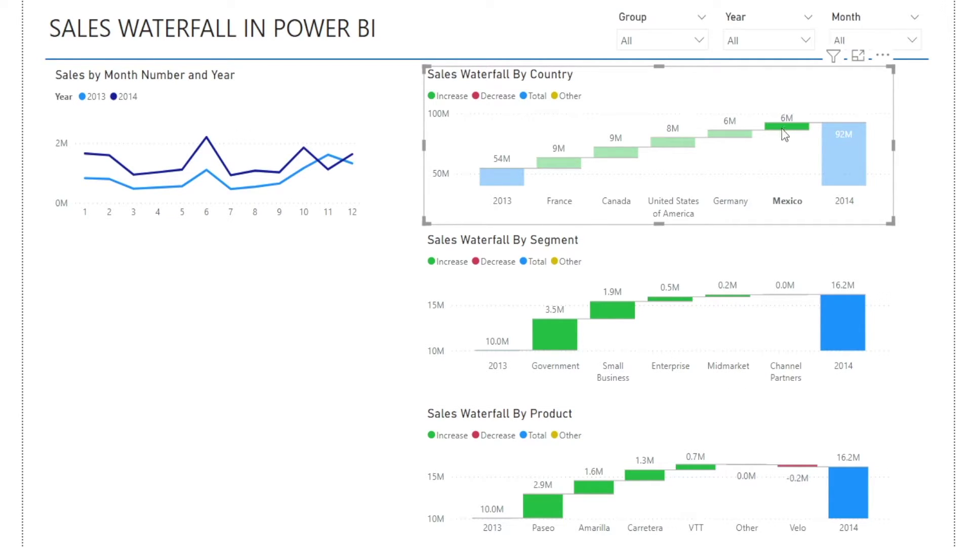
mouse_move(782, 130)
left_click(782, 201)
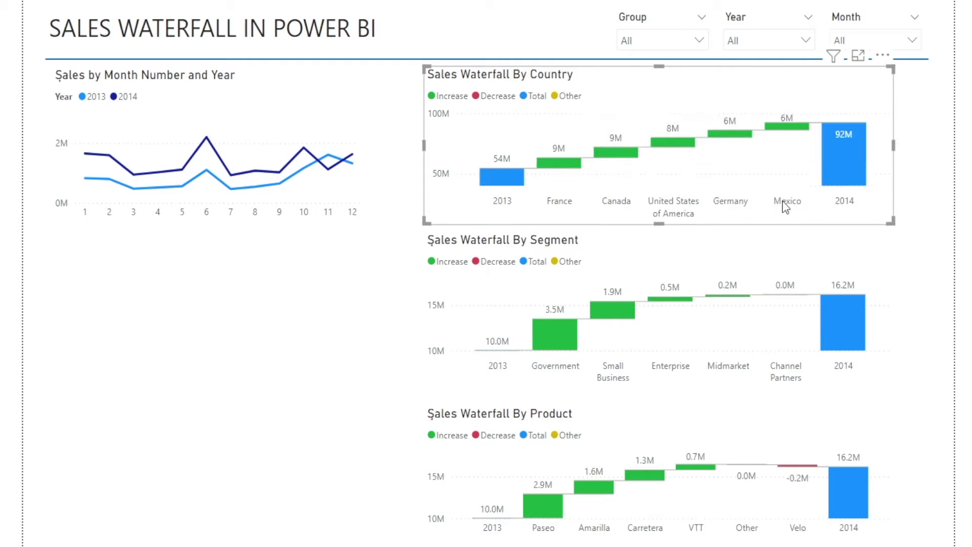
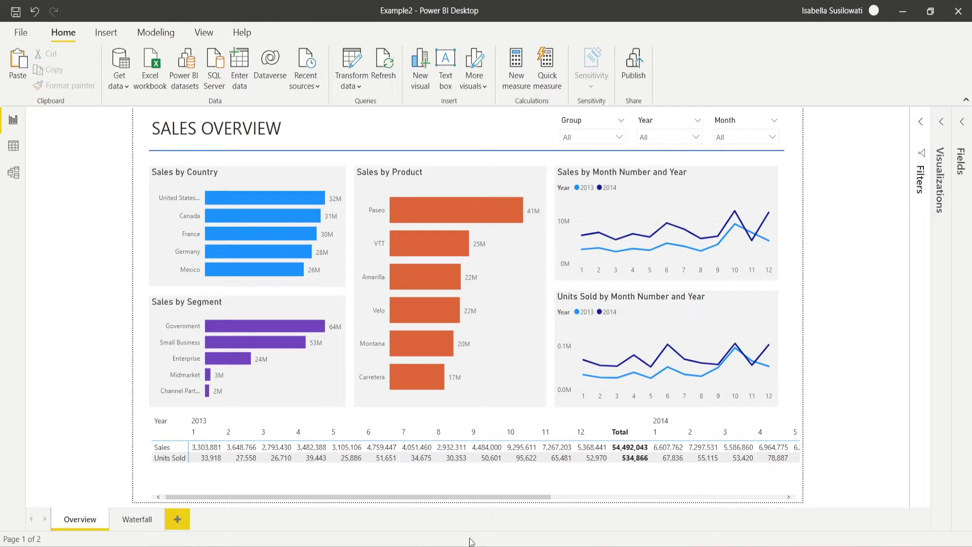
Step: Duplicate the Overview page and rename the copy "New Waterfall"
right_click(87, 524)
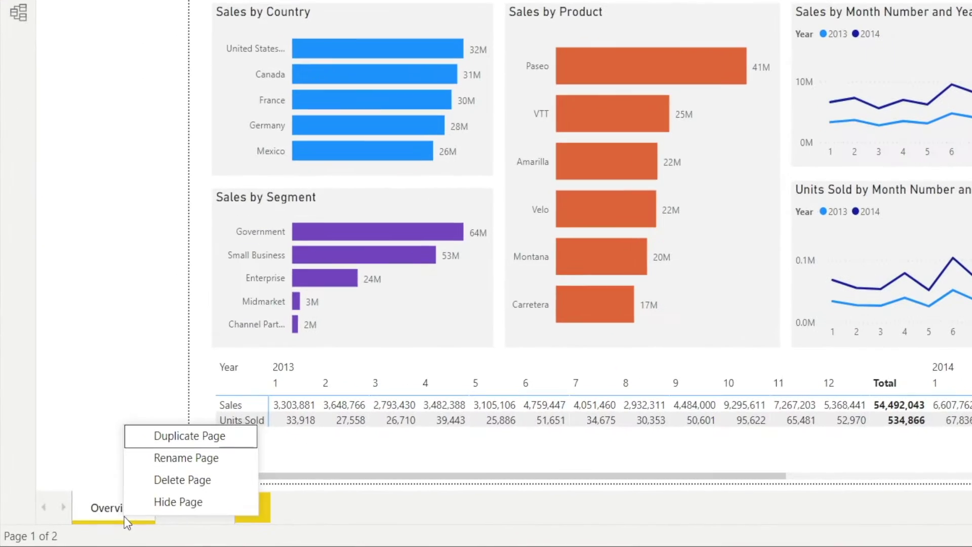
left_click(178, 437)
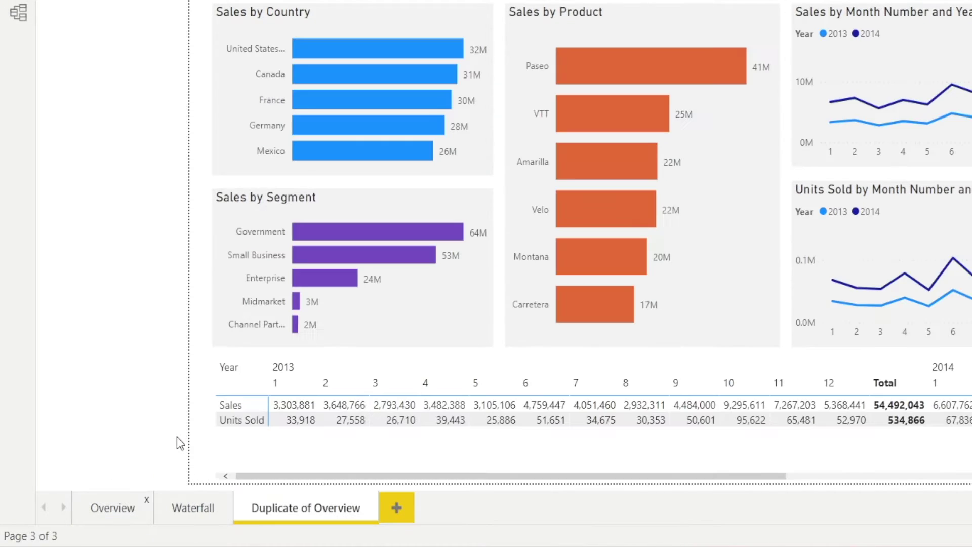
double_click(310, 509)
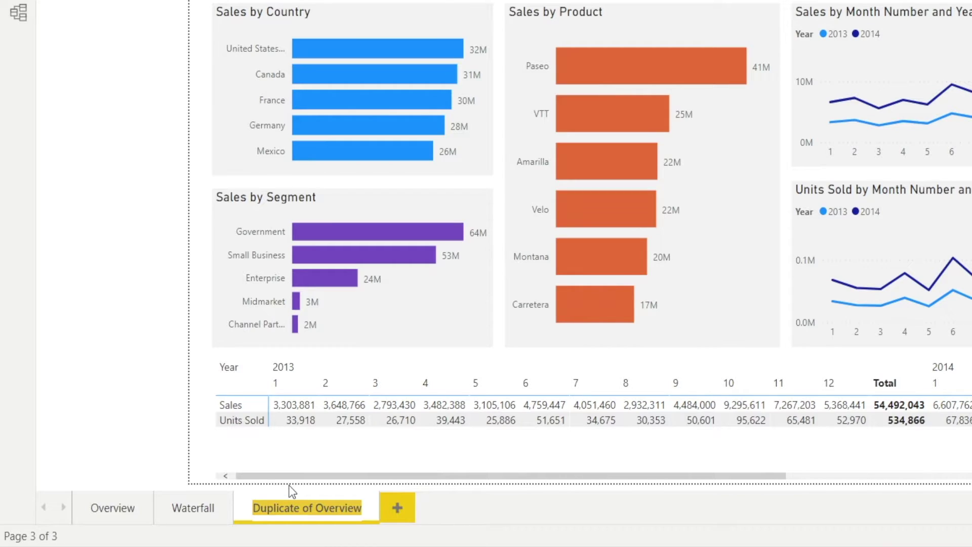
type("New")
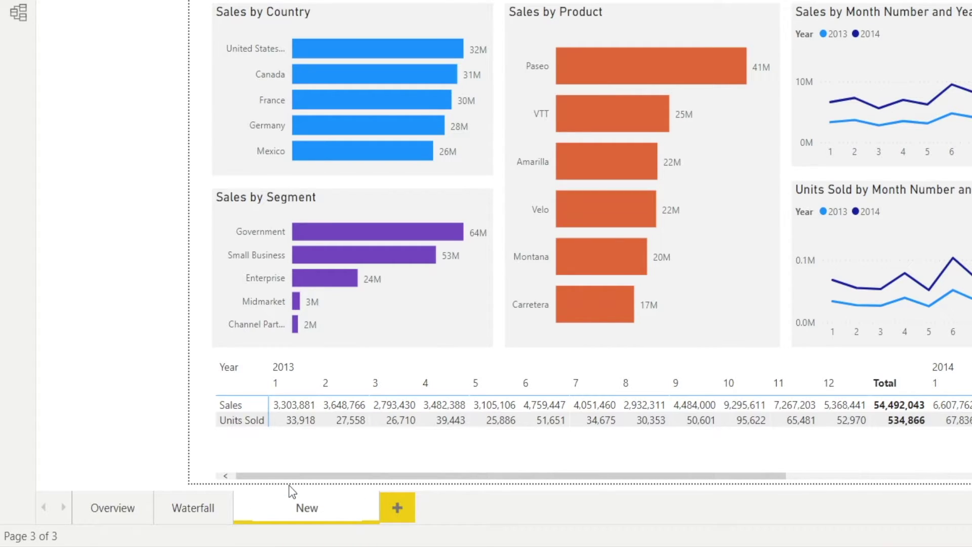
type(" Waterfall")
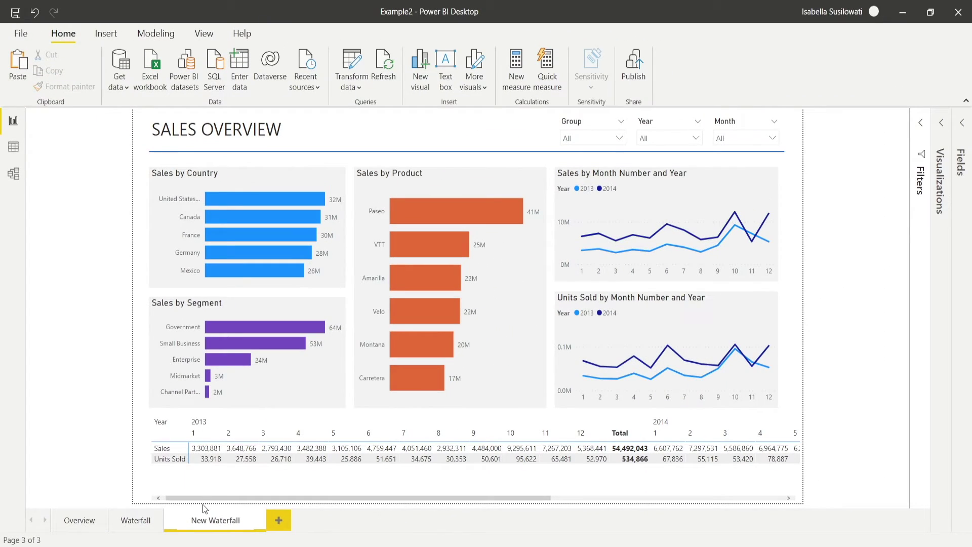
left_click(79, 400)
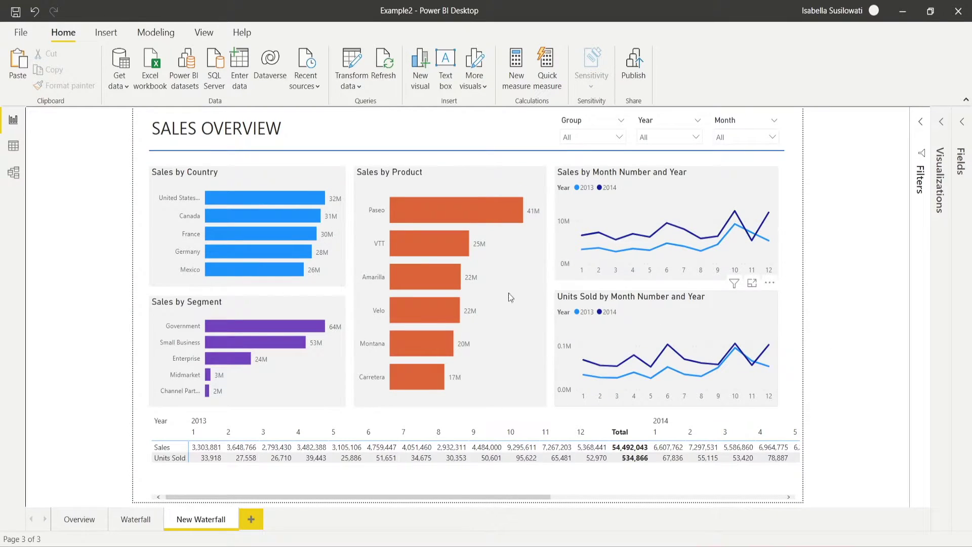
Step: Delete the country, product and segment bar charts, the Units Sold line chart and the yearly matrix from the New Waterfall page
left_click(164, 178)
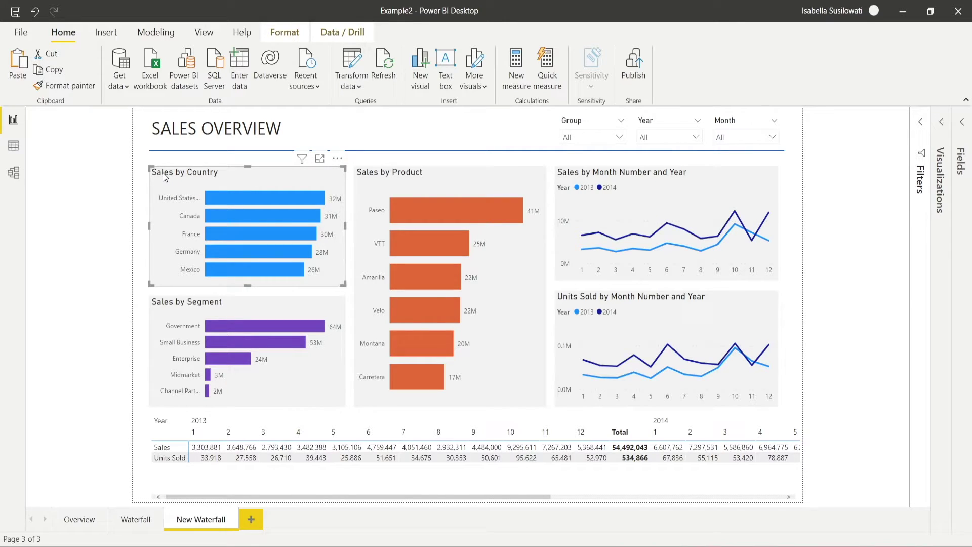
key("Delete")
left_click(387, 180)
key("Delete")
left_click(206, 307)
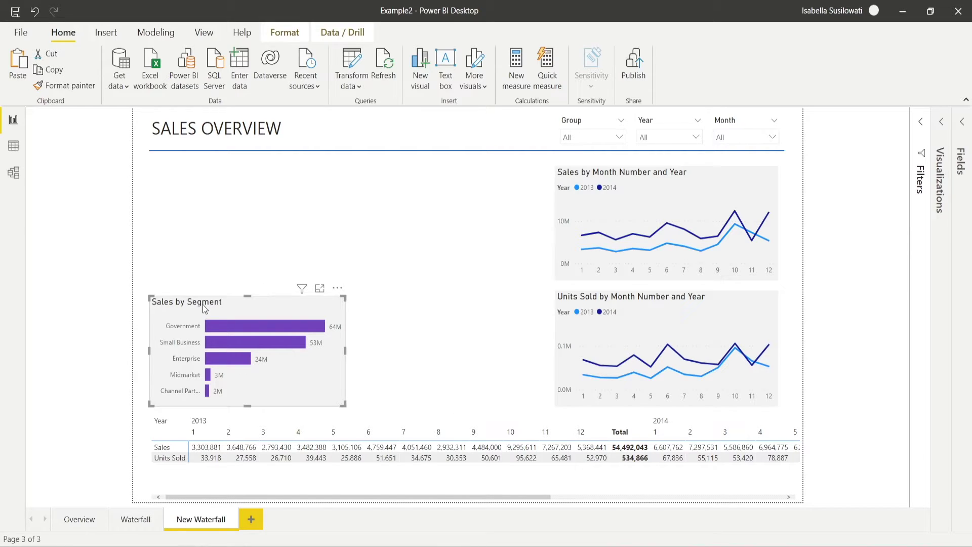
key("Delete")
left_click(627, 297)
key("Delete")
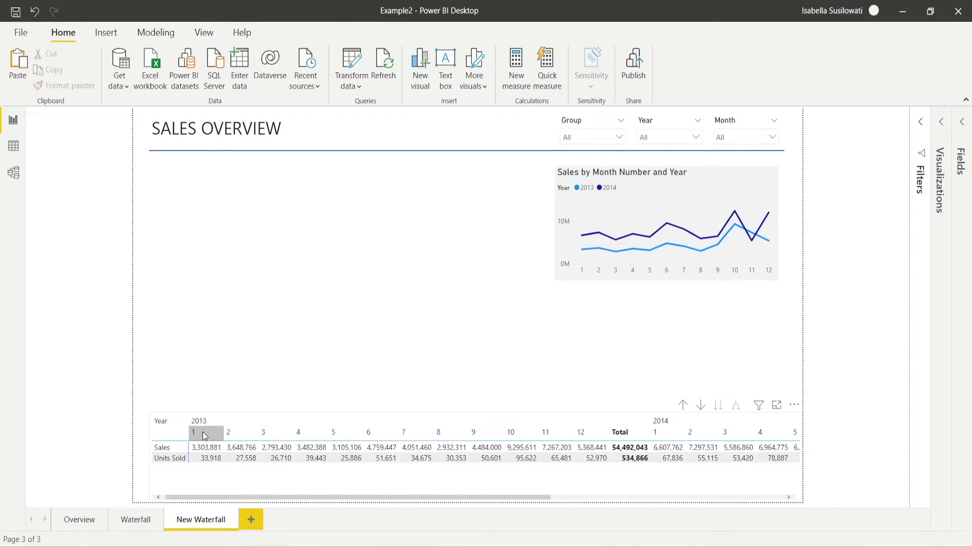
left_click(230, 421)
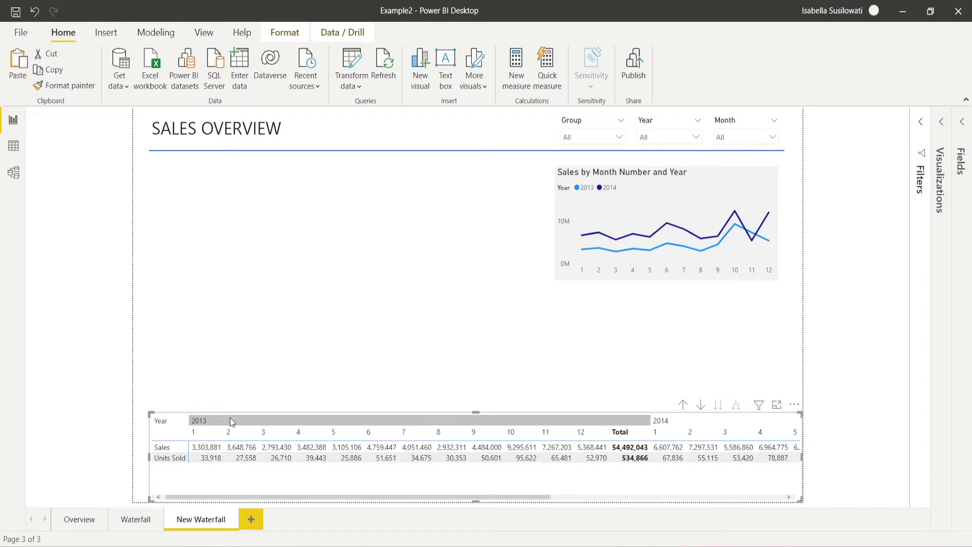
key("Delete")
Step: Move the monthly sales line chart below the page title and insert an empty waterfall chart beside it
left_click_drag(749, 184, 346, 185)
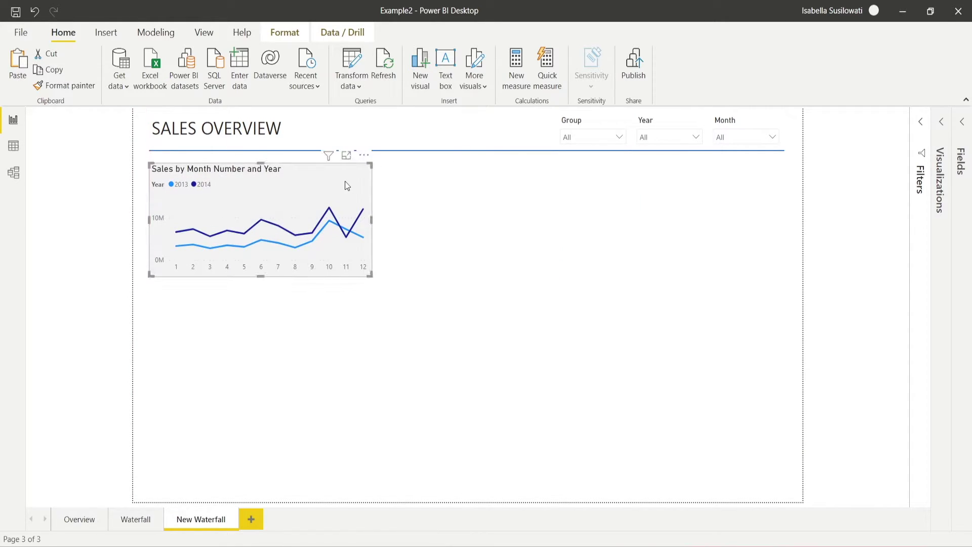
left_click(628, 228)
left_click(942, 128)
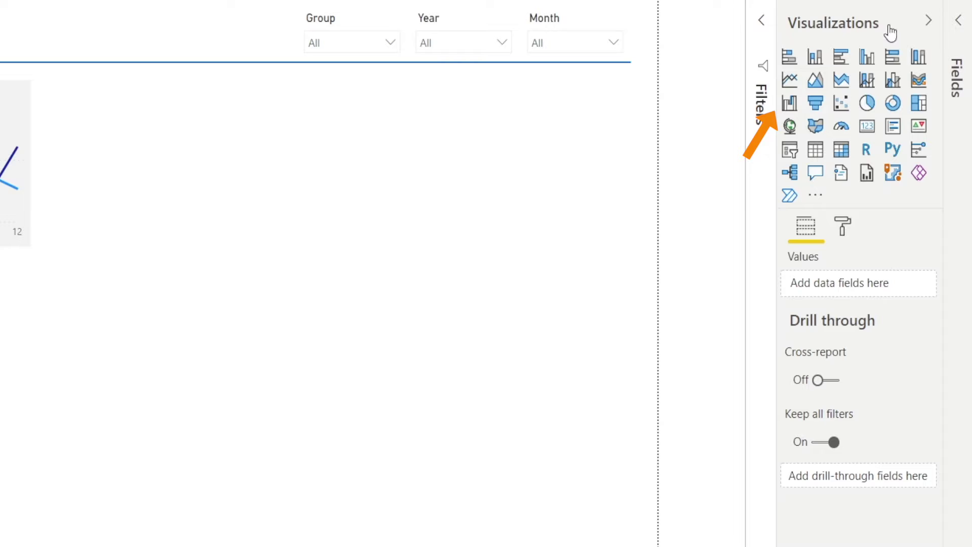
left_click(790, 105)
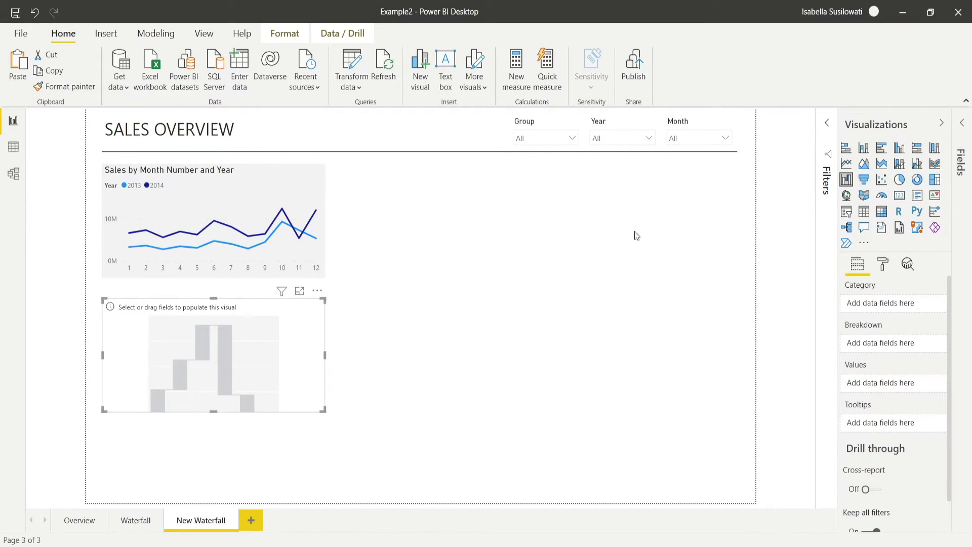
left_click_drag(312, 339, 545, 209)
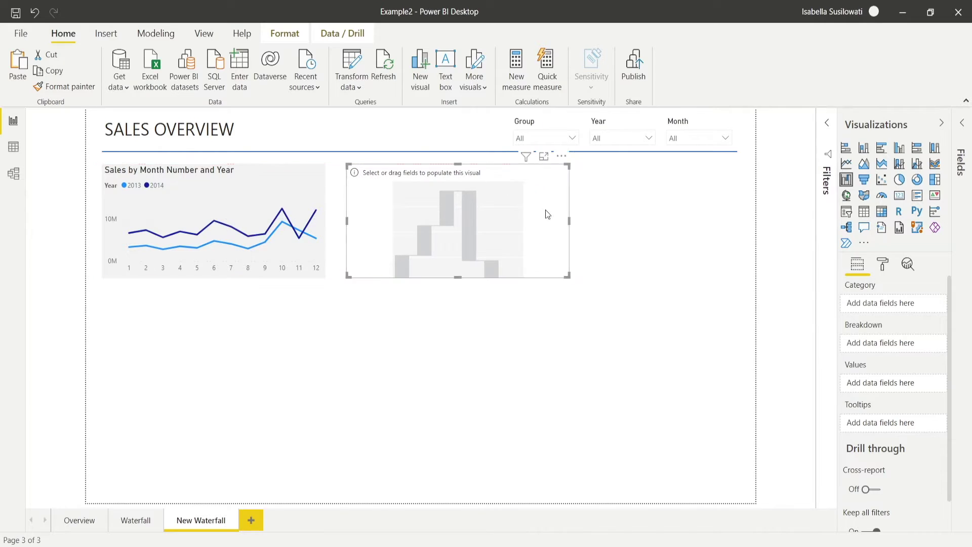
Step: Find the Sales field and assign it as the Values of the new waterfall chart
left_click(962, 127)
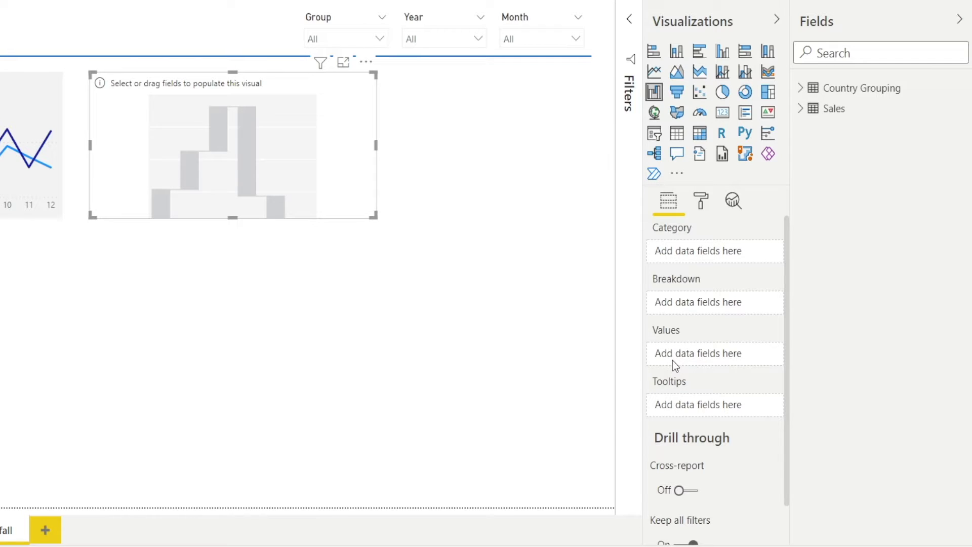
left_click(864, 55)
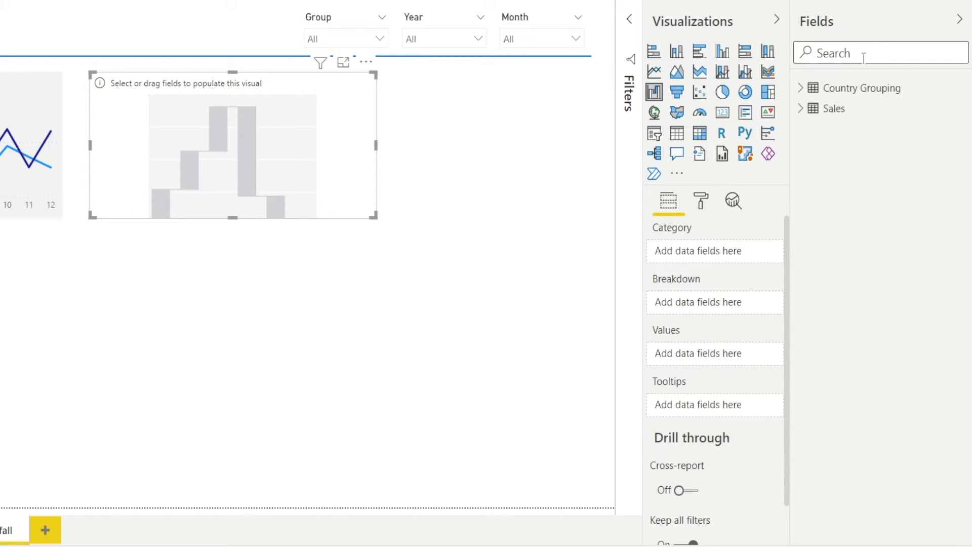
type("Sales")
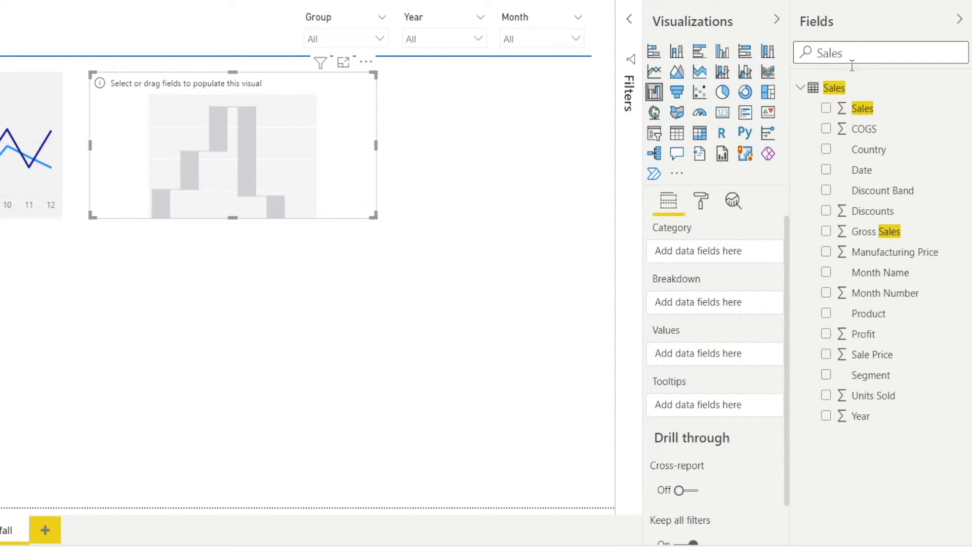
left_click_drag(863, 104, 731, 355)
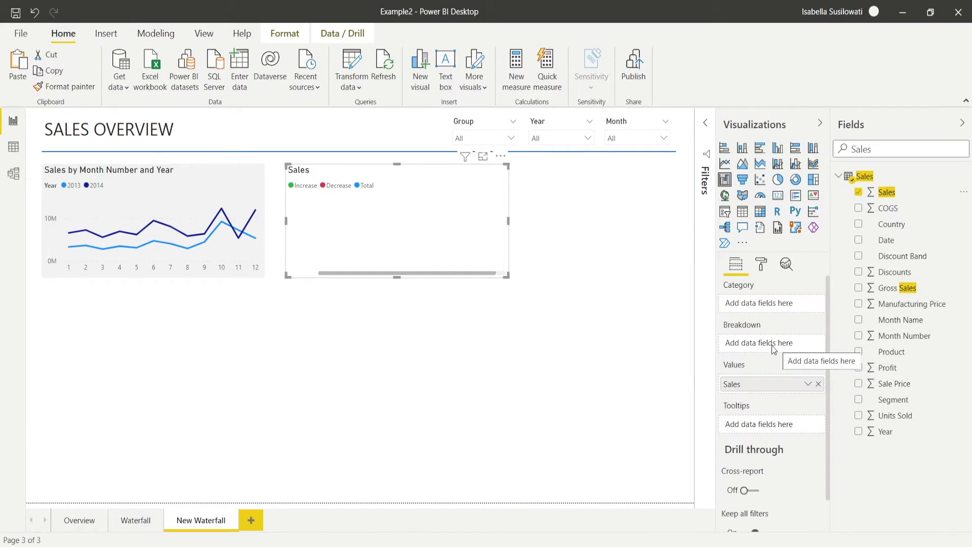
Step: Find the Country field of the Sales table and assign it as the Breakdown of the New Waterfall page's waterfall chart
left_click(145, 520)
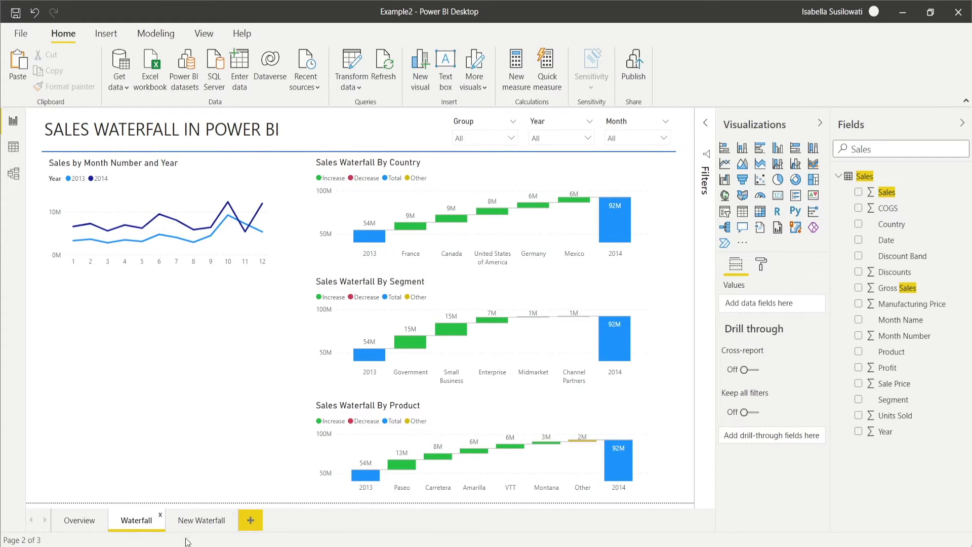
left_click(201, 521)
double_click(899, 145)
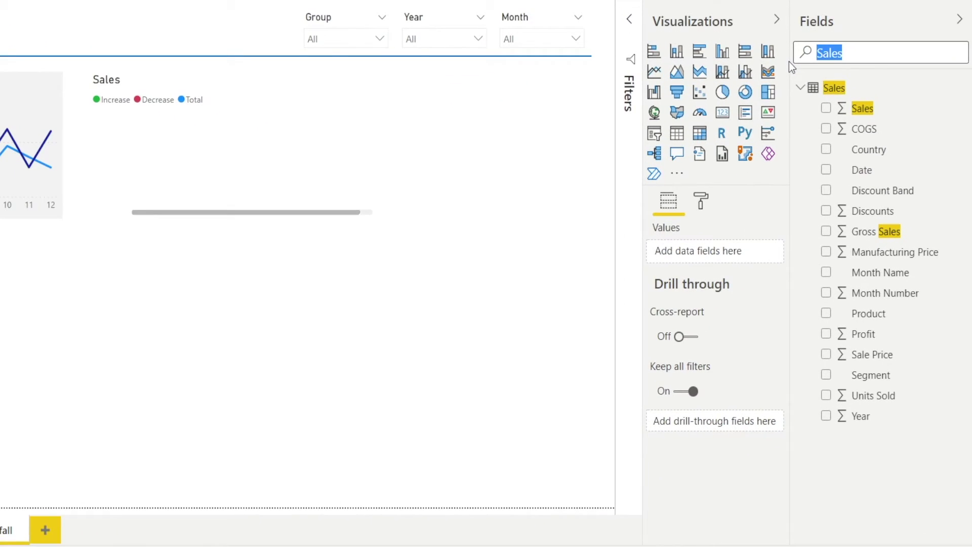
type("Country")
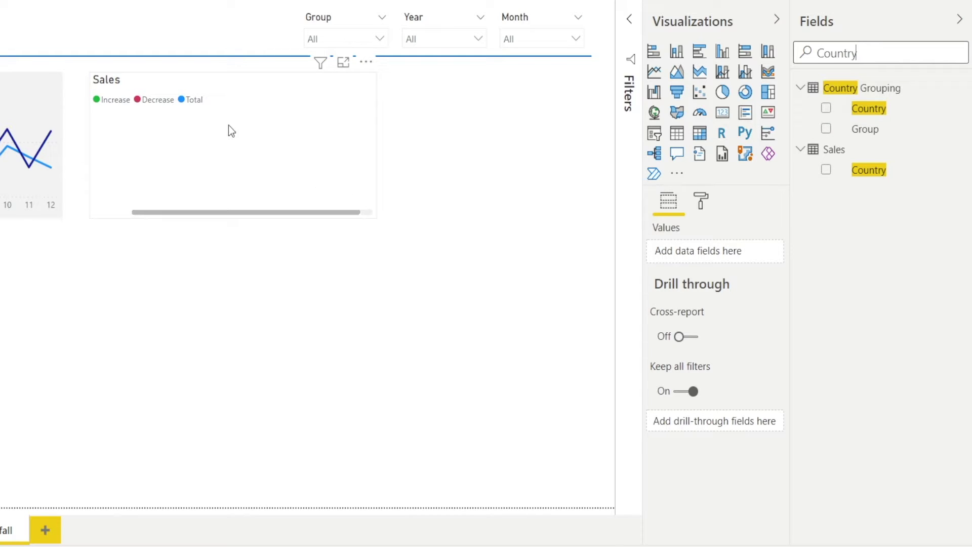
left_click(267, 104)
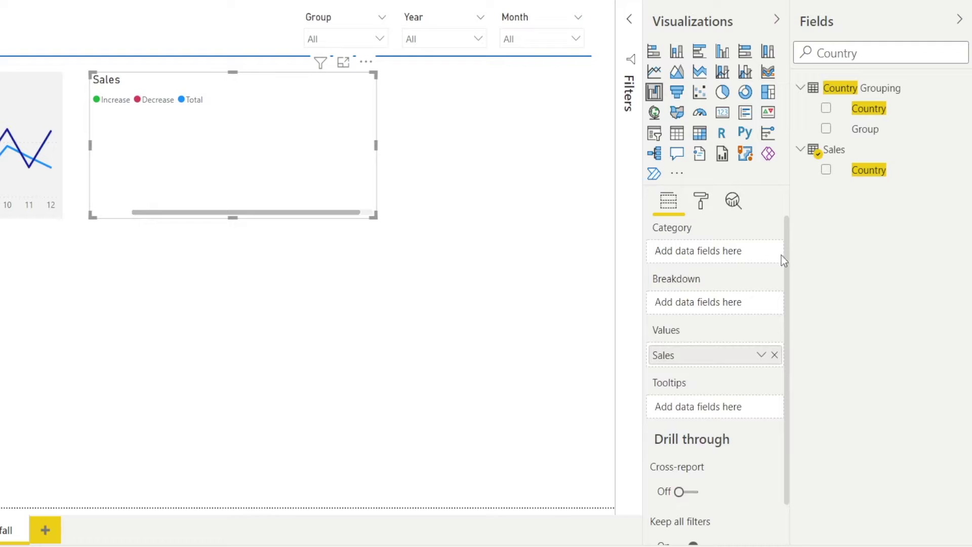
left_click_drag(871, 178, 734, 302)
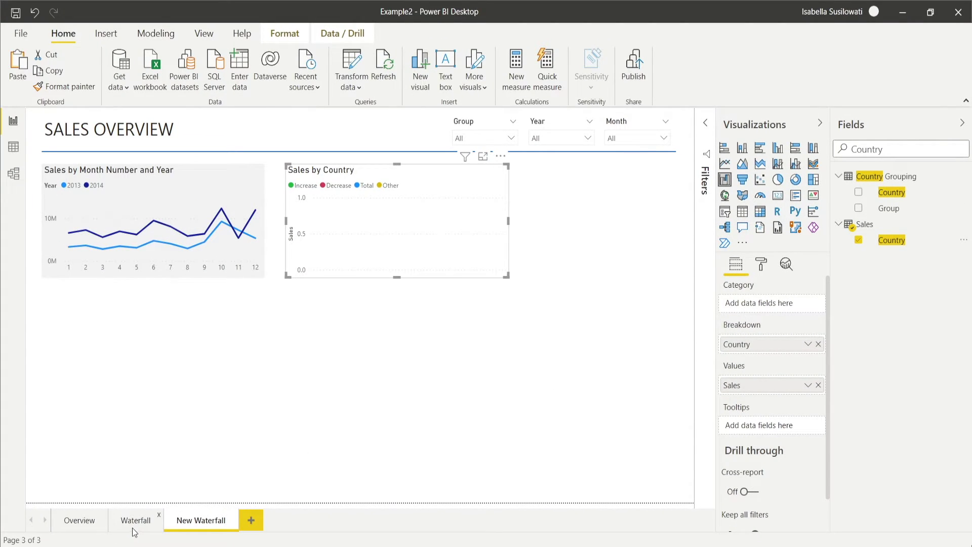
Step: Find the Year field, assign it as the waterfall chart's Category, and widen the chart across the page
left_click(132, 527)
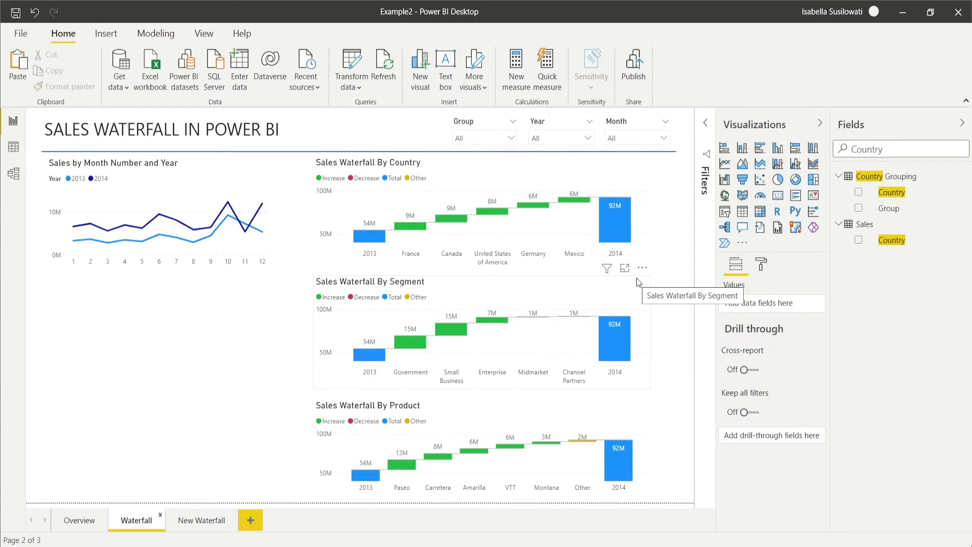
left_click(199, 522)
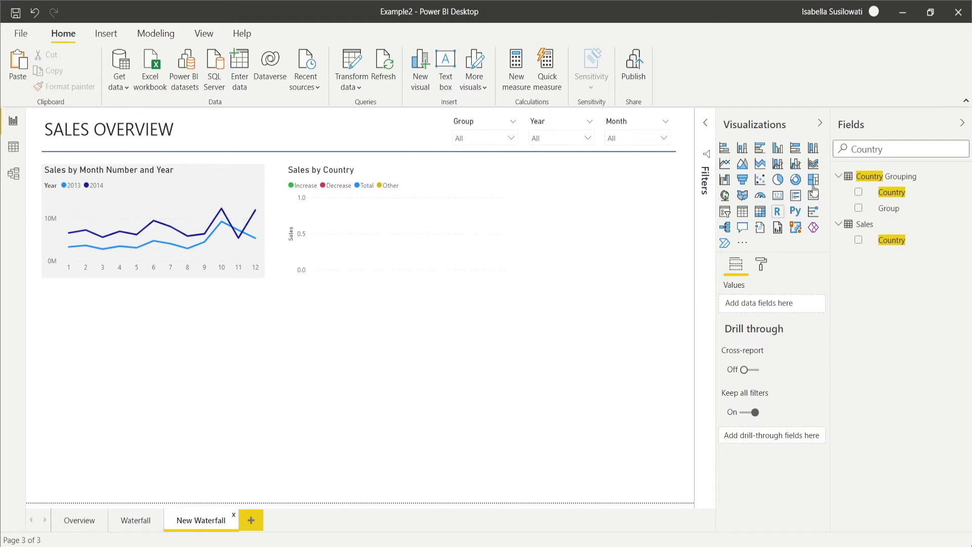
double_click(897, 150)
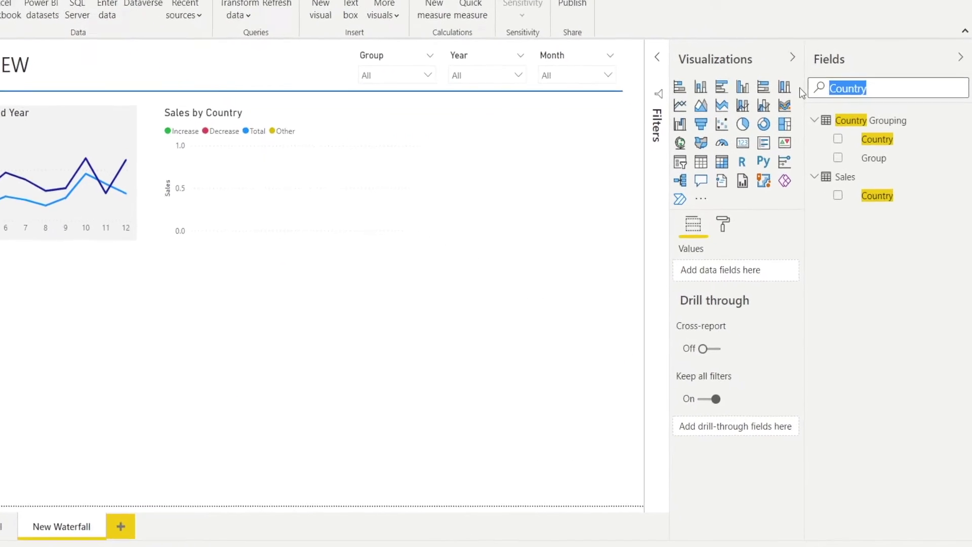
type("Year")
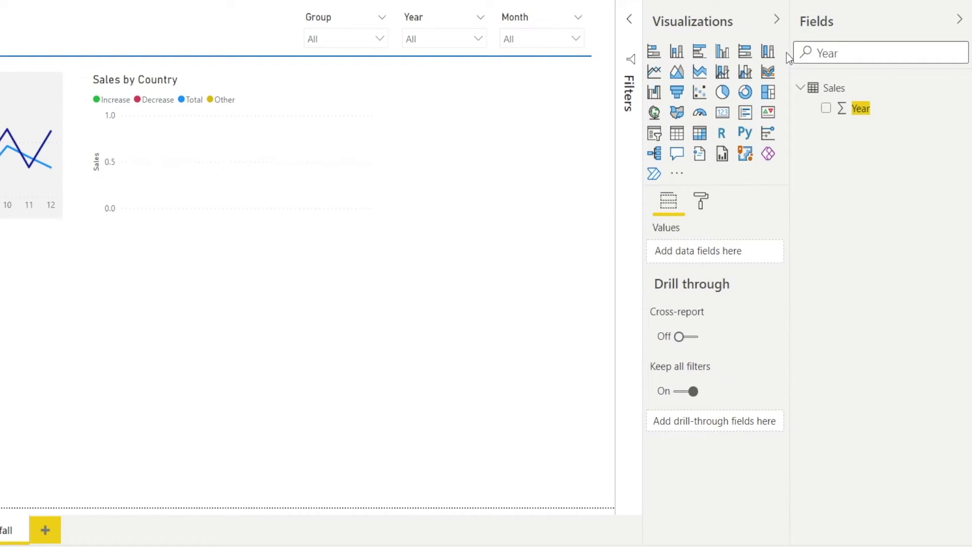
left_click(256, 89)
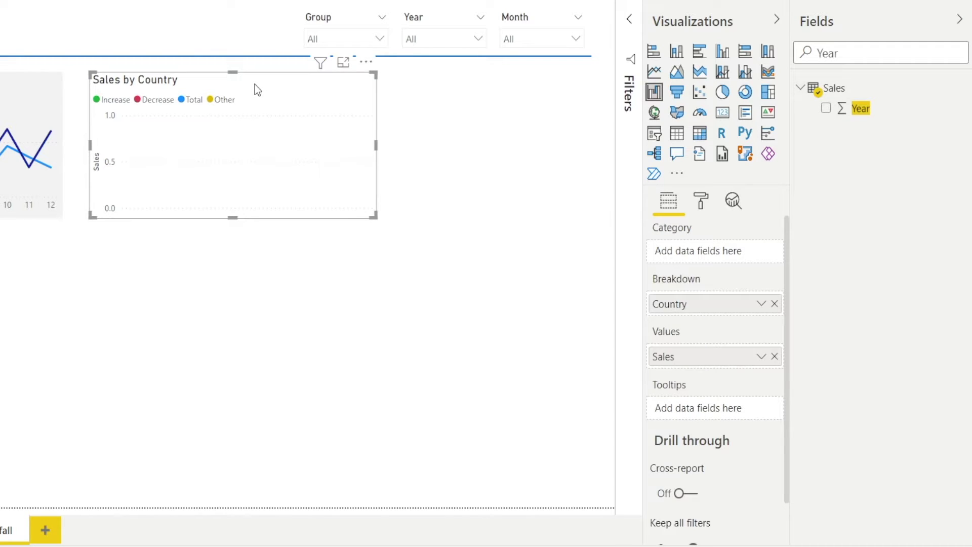
left_click_drag(860, 109, 725, 254)
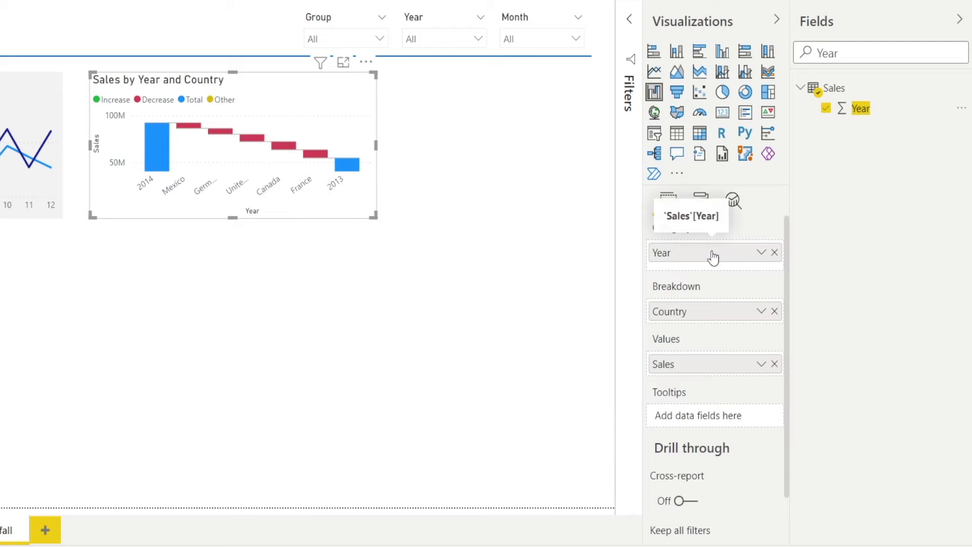
left_click_drag(376, 146, 529, 154)
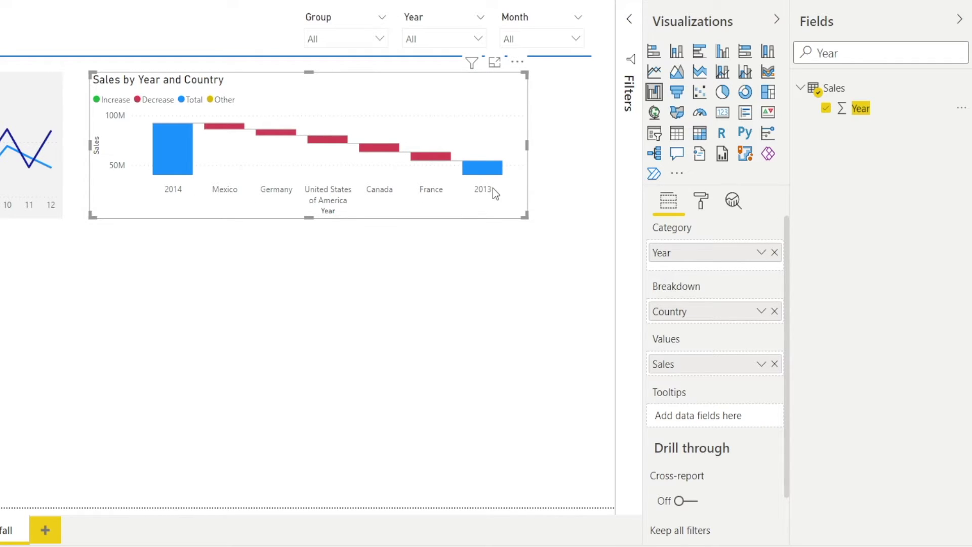
Step: Sort the waterfall chart in ascending order by Year
left_click(517, 63)
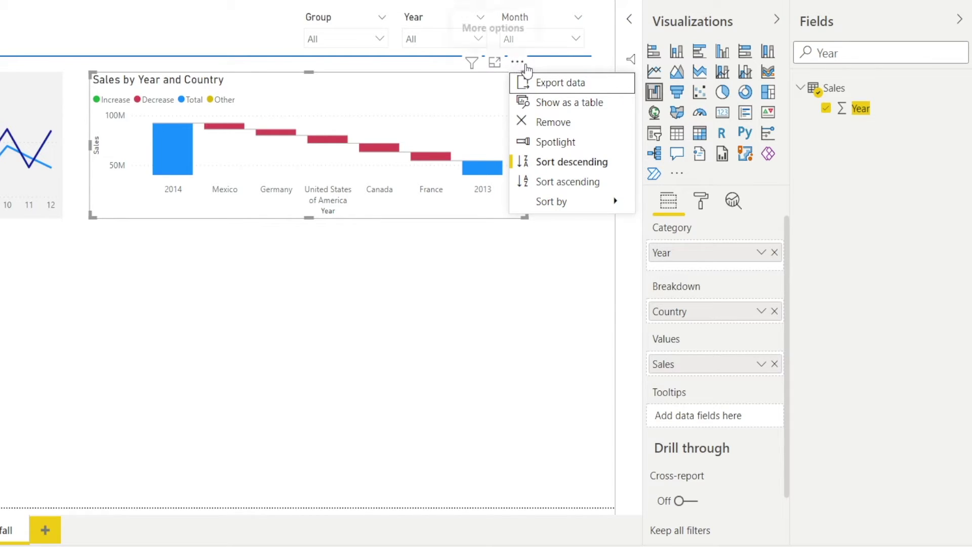
left_click(513, 185)
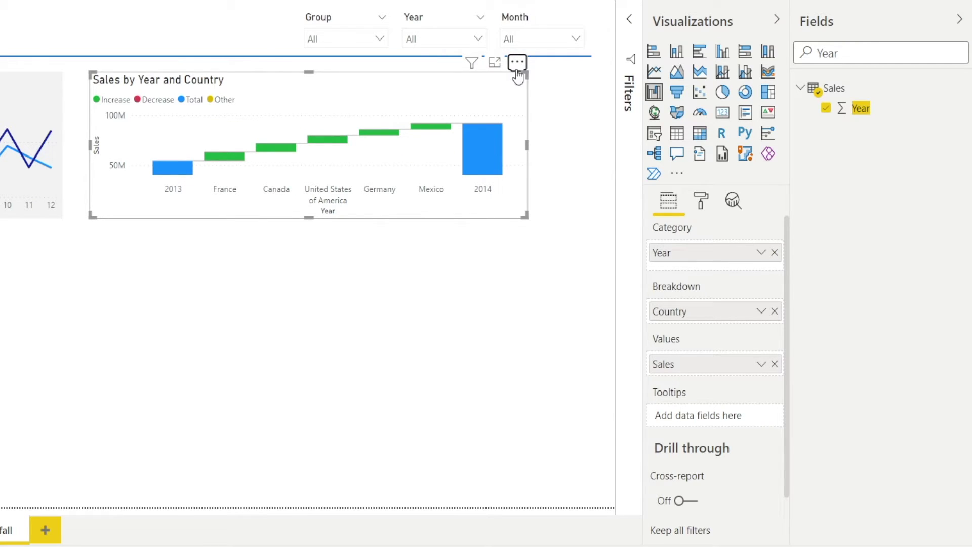
left_click(518, 64)
mouse_move(557, 211)
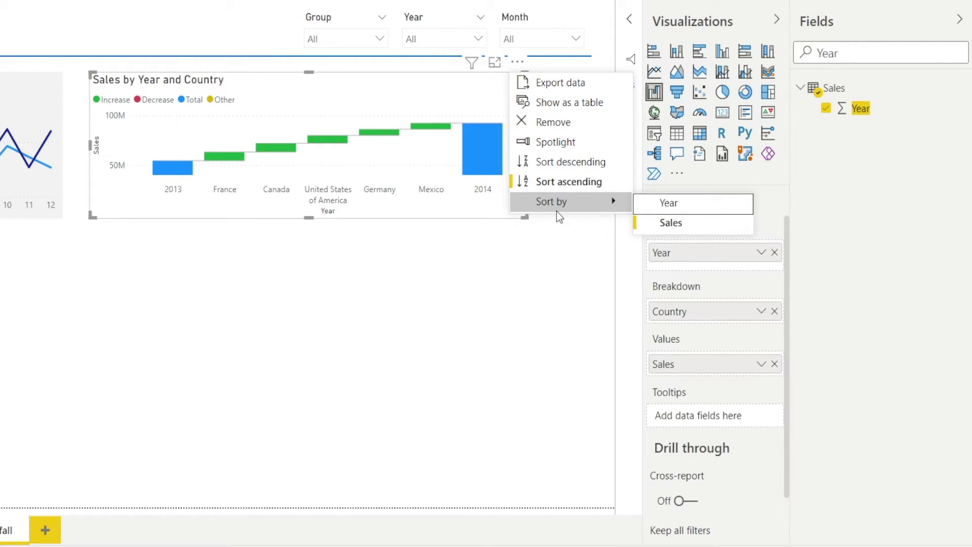
left_click(664, 205)
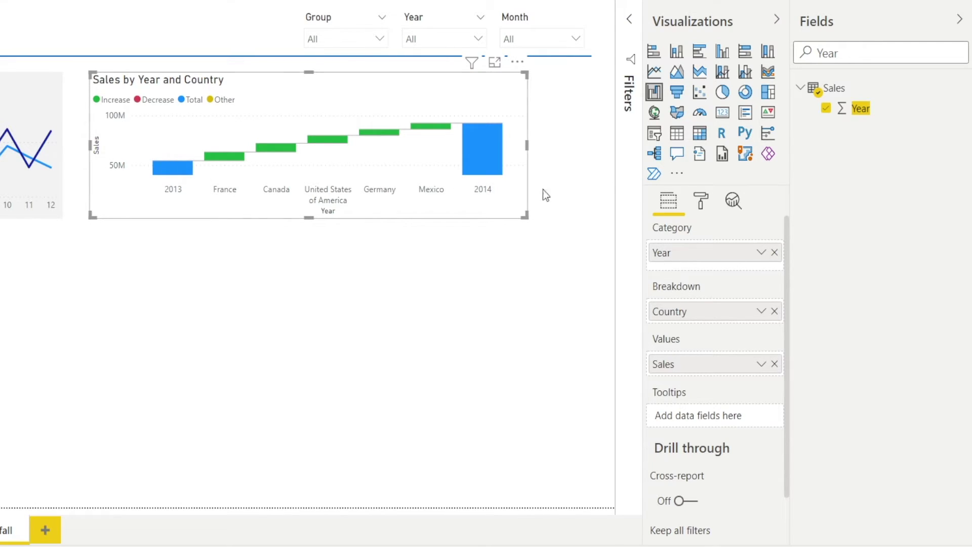
Step: Turn off the X axis title of the country waterfall chart
left_click(703, 207)
left_click(654, 330)
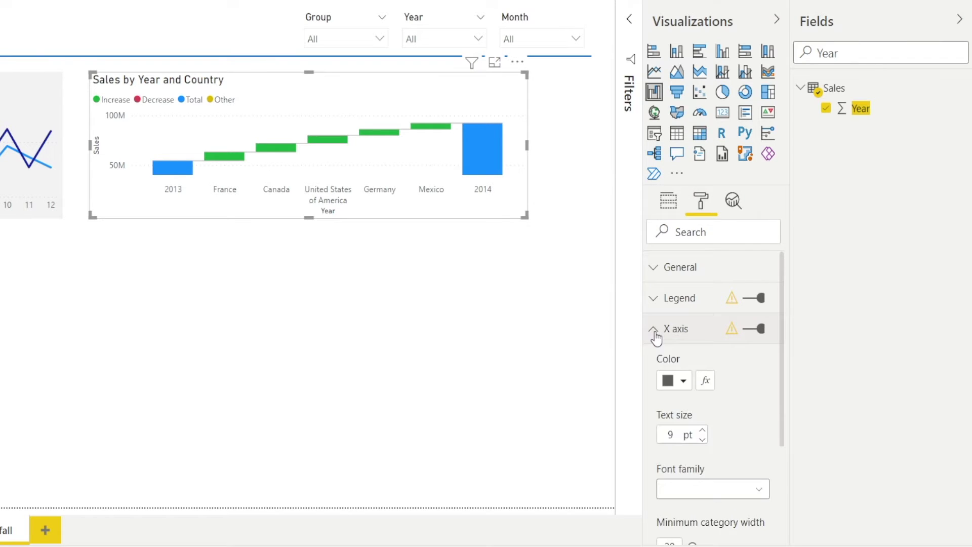
scroll(737, 398, "down", 5)
scroll(736, 398, "down", 2)
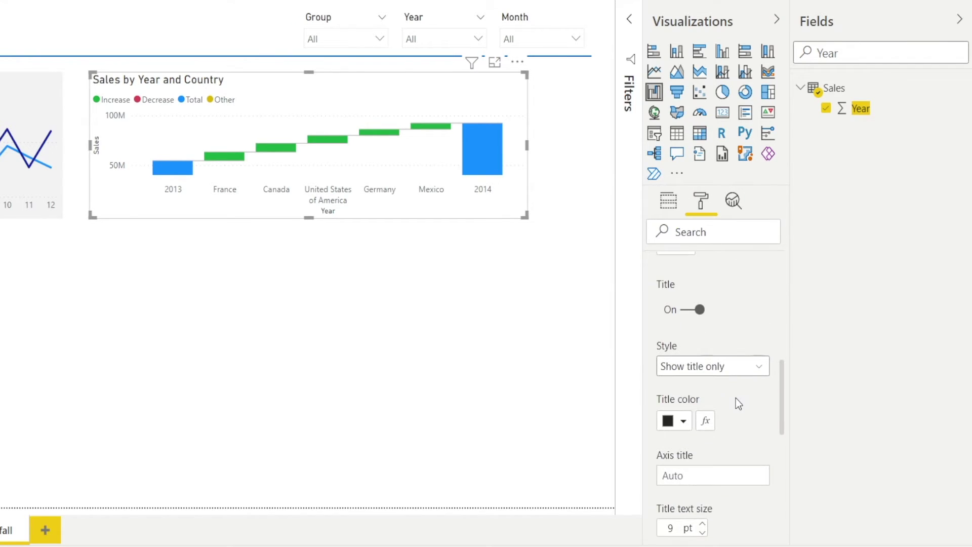
left_click(678, 310)
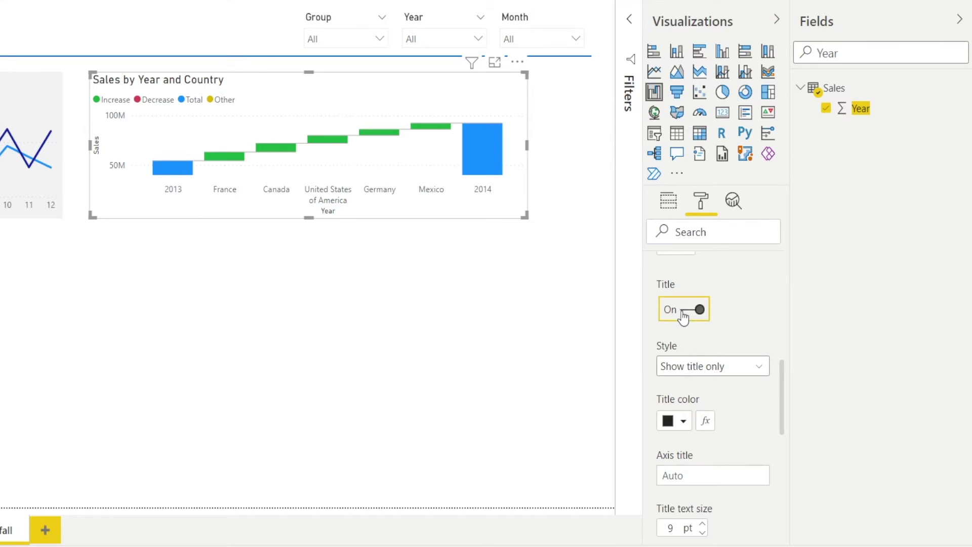
left_click(181, 299)
Step: Turn off the Y axis title of the country waterfall chart
left_click(102, 156)
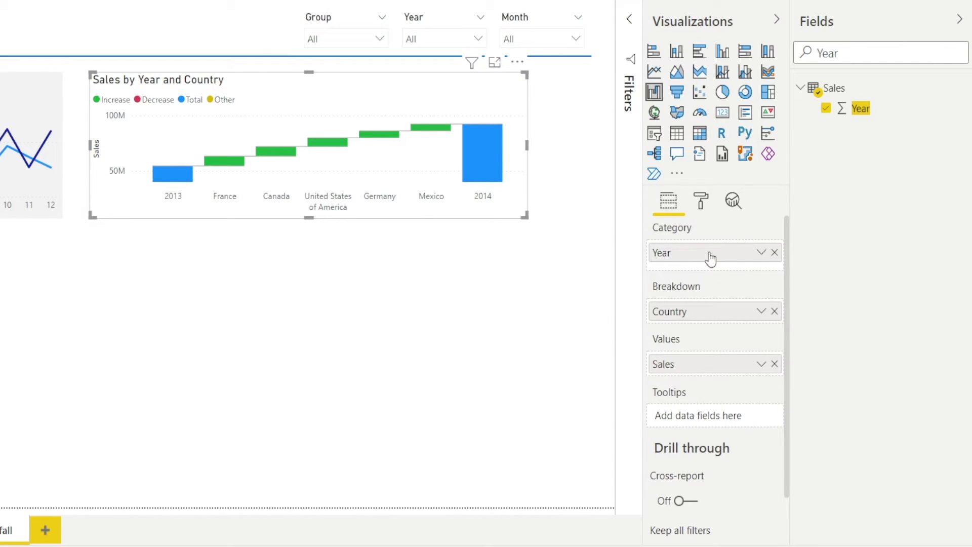
left_click(702, 201)
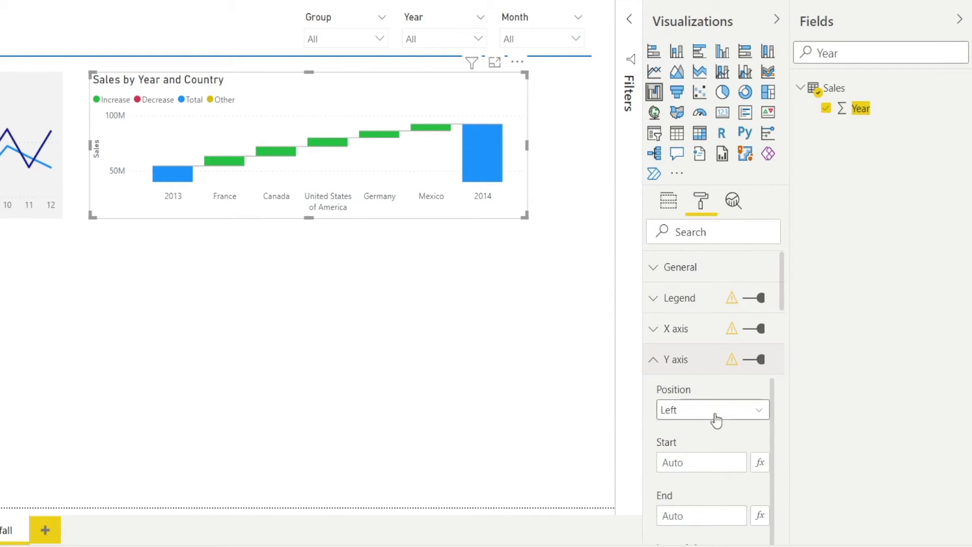
scroll(718, 420, "down", 1)
scroll(760, 348, "down", 9)
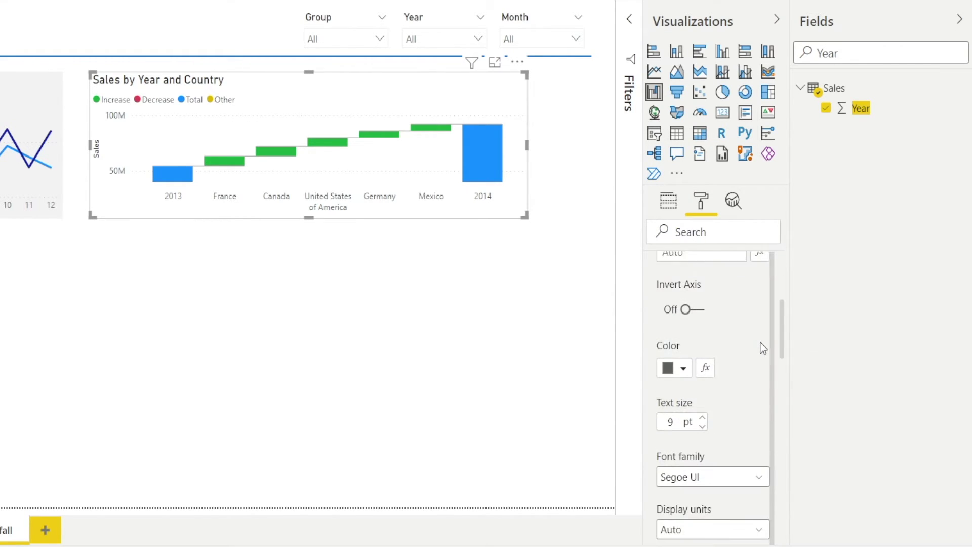
scroll(761, 349, "down", 3)
left_click(679, 373)
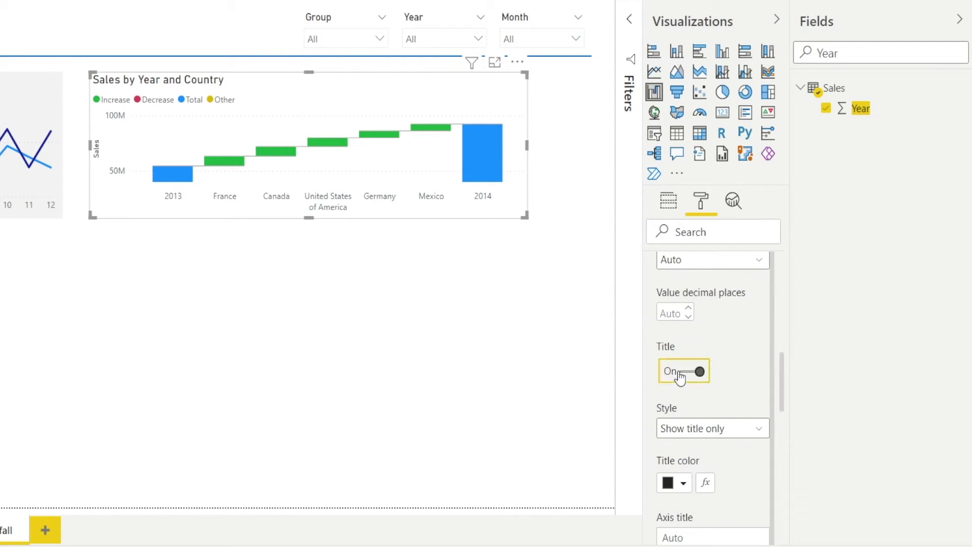
left_click(256, 352)
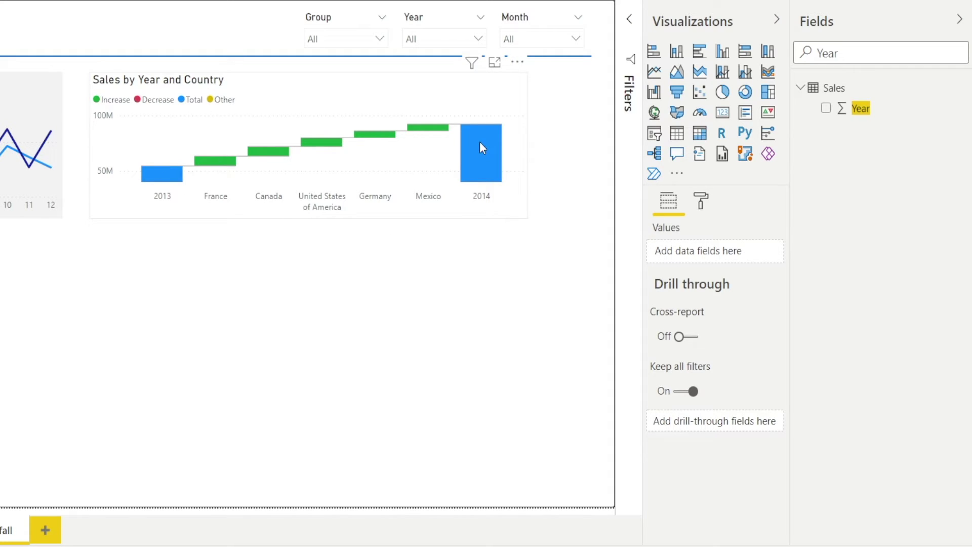
Step: Turn on the data labels of the country waterfall chart
left_click(700, 202)
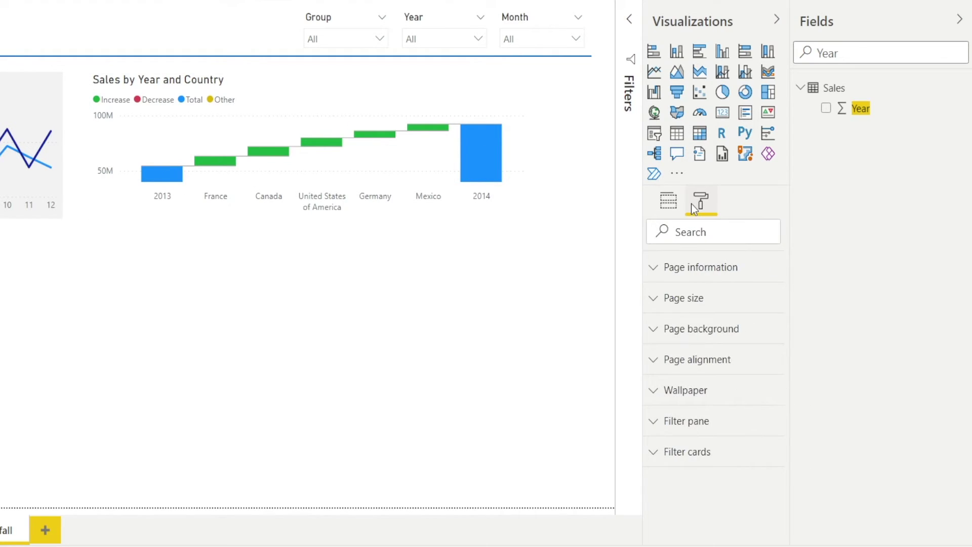
left_click(669, 201)
left_click(457, 91)
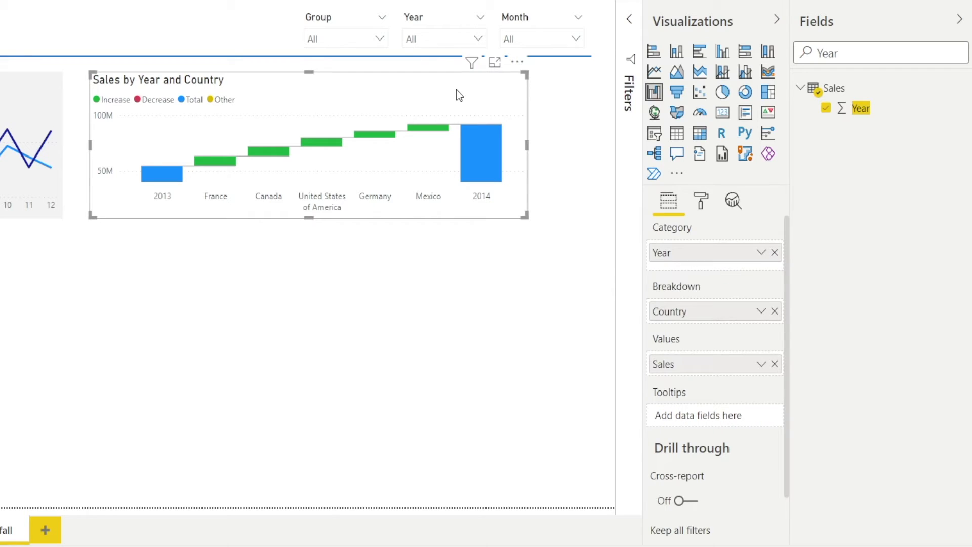
left_click(701, 203)
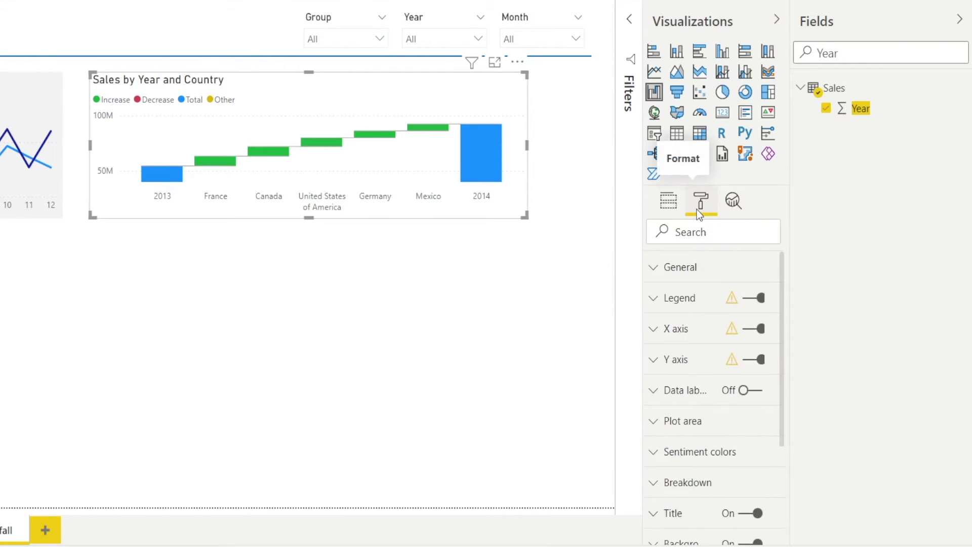
left_click(758, 391)
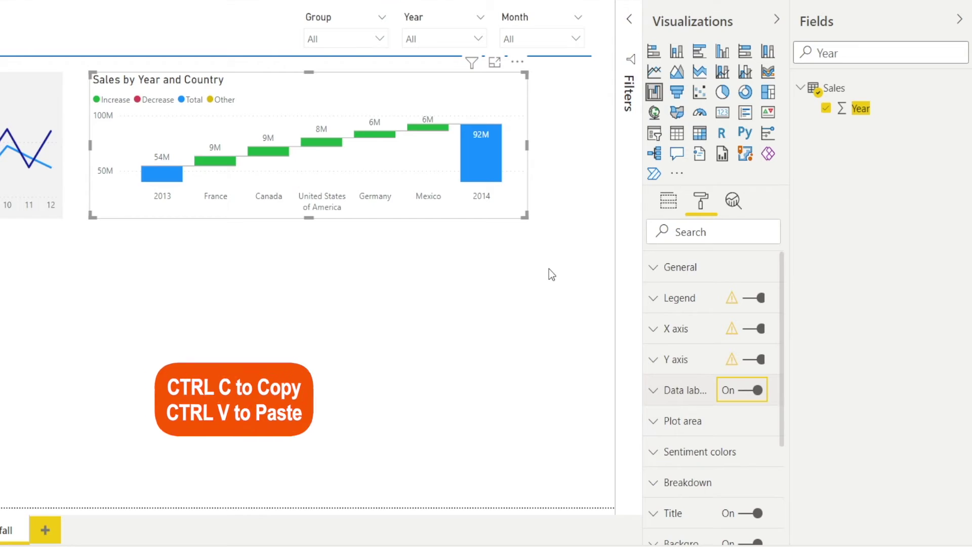
Step: Duplicate the country waterfall chart and place the copy directly below the original
left_click(146, 284)
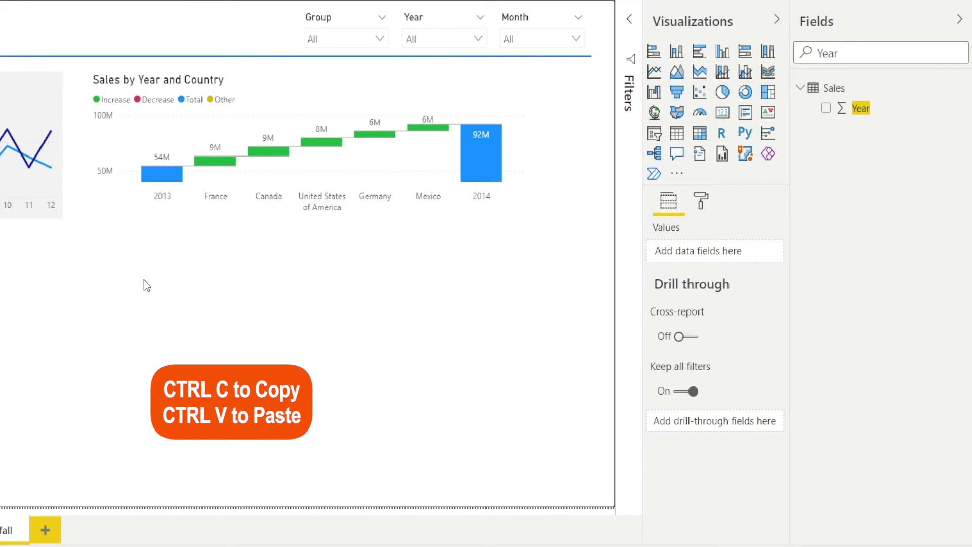
key("ctrl+v")
left_click_drag(286, 89, 272, 247)
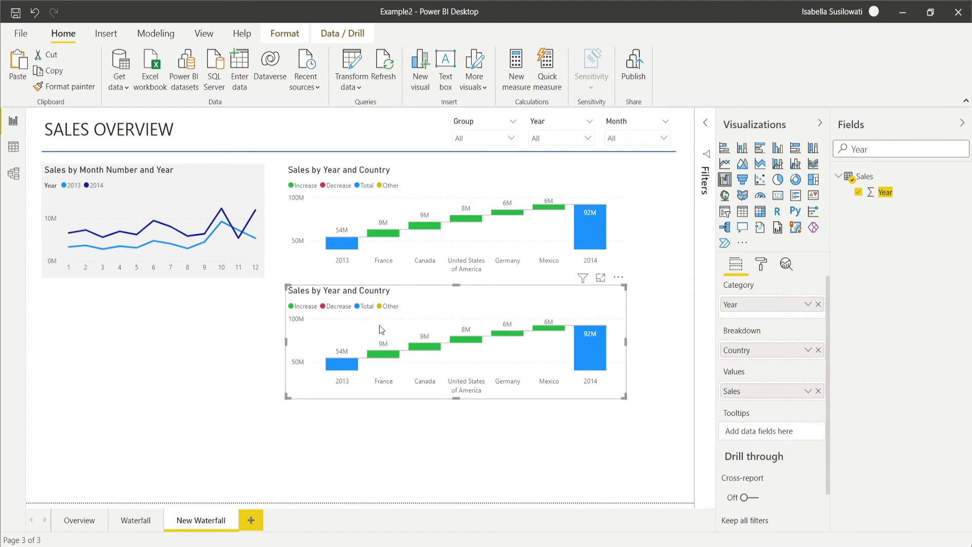
left_click(644, 291)
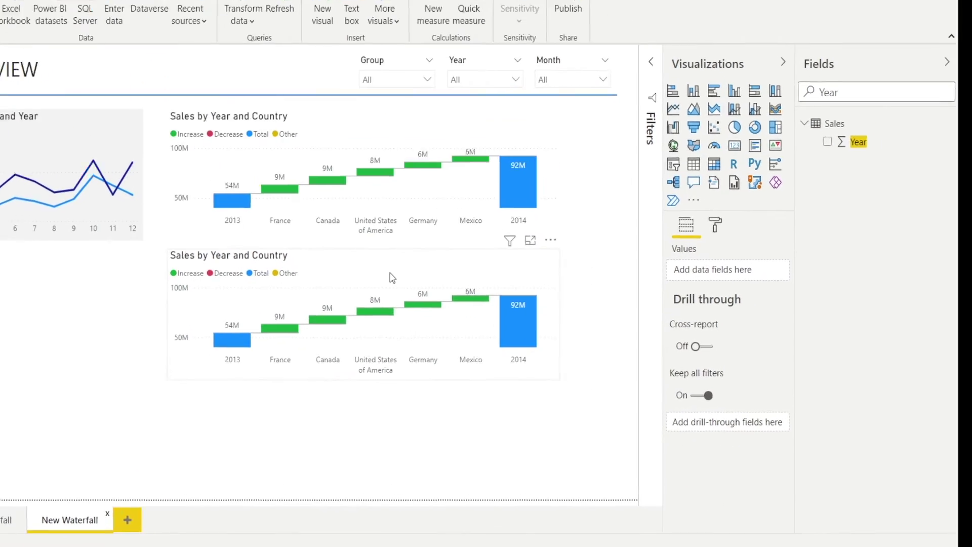
Step: Find the Segment field and use it instead of Country as the Breakdown of the lower waterfall chart
left_click(392, 278)
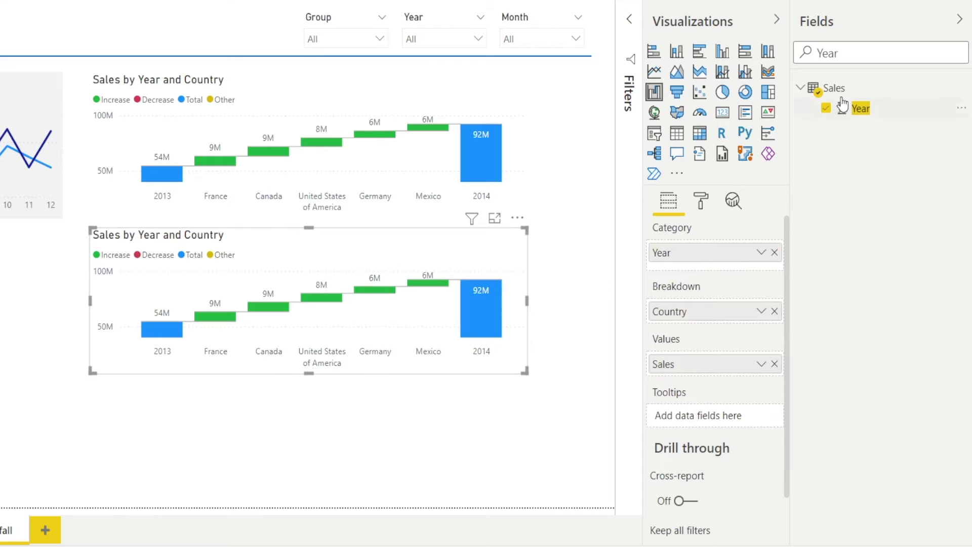
double_click(853, 50)
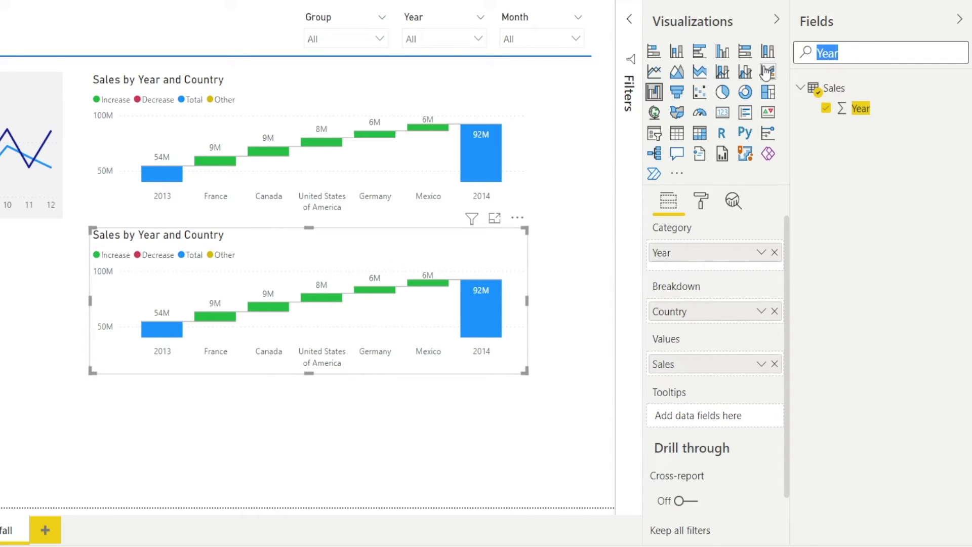
type("Segm")
left_click_drag(875, 108, 730, 313)
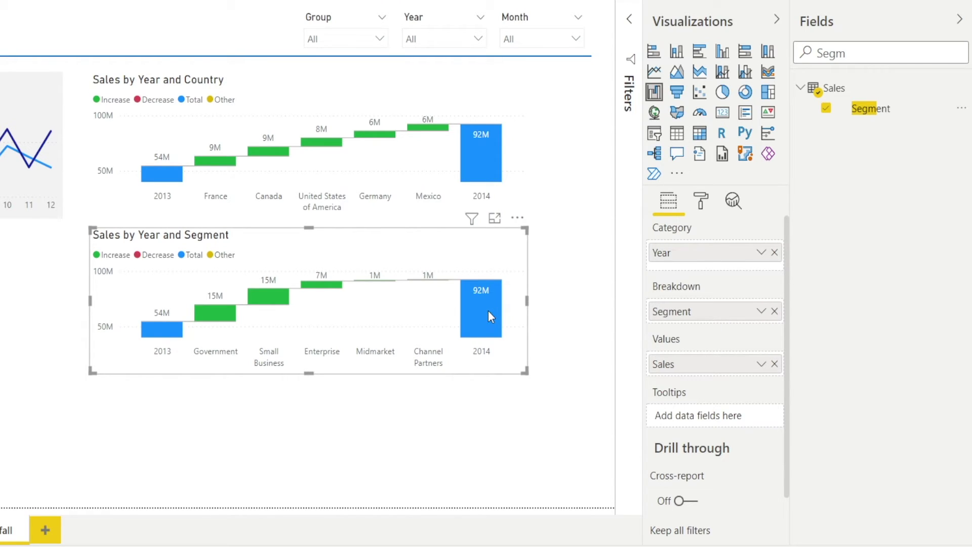
left_click(232, 435)
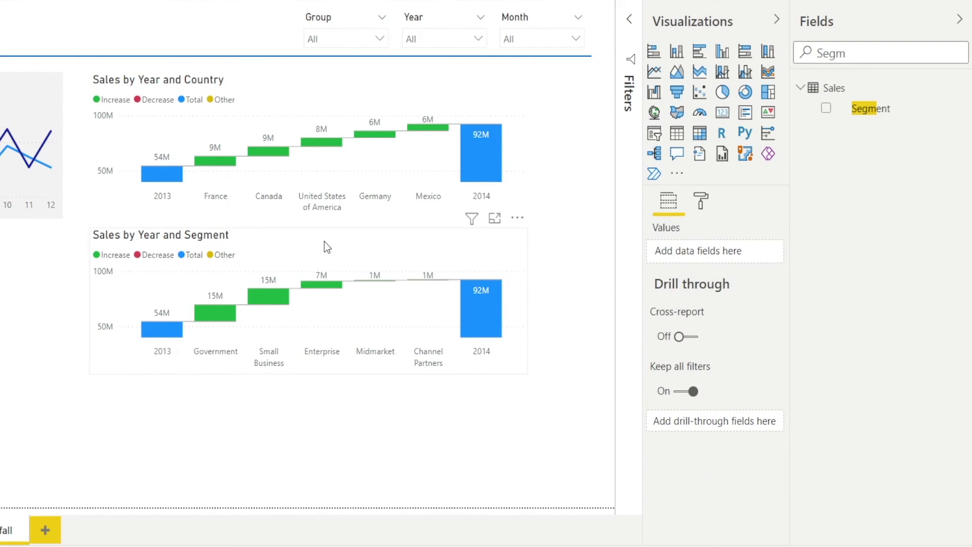
Step: Duplicate the segment waterfall chart and place the copy directly below it, near the bottom of the report page
left_click(324, 241)
key("ctrl+c")
key("ctrl+v")
left_click_drag(333, 250, 331, 426)
Step: Find the Product field and use it instead of Segment as the Breakdown of the lowest waterfall chart
double_click(896, 55)
type("Produ")
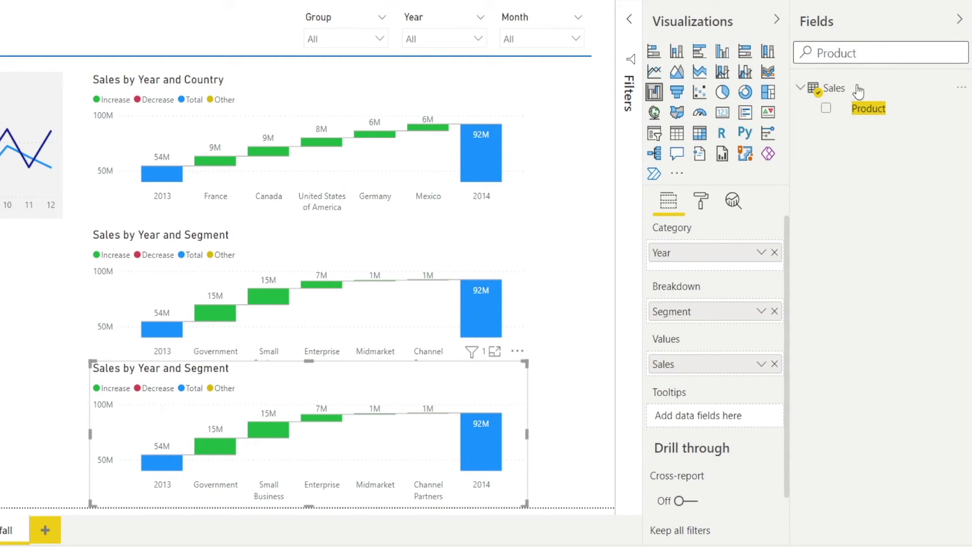
left_click_drag(864, 109, 719, 314)
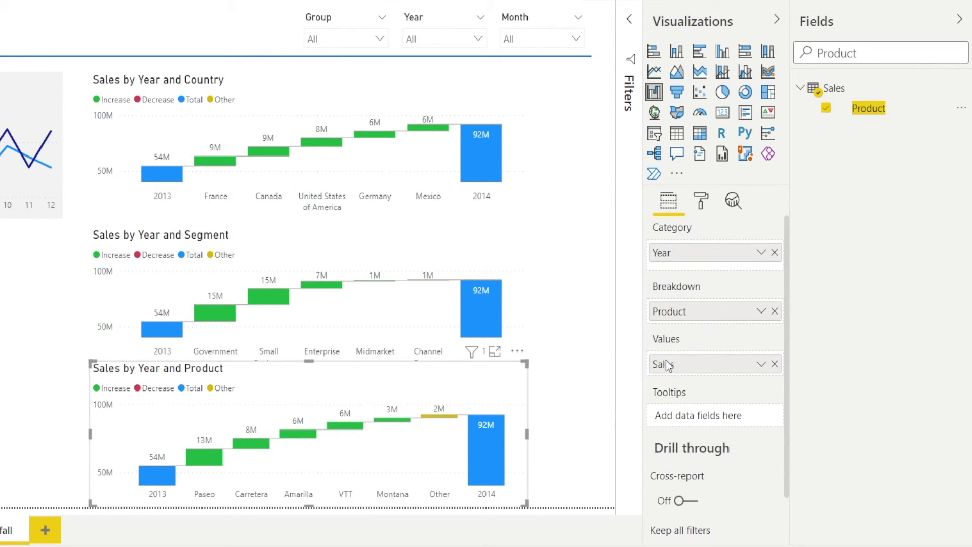
left_click(576, 419)
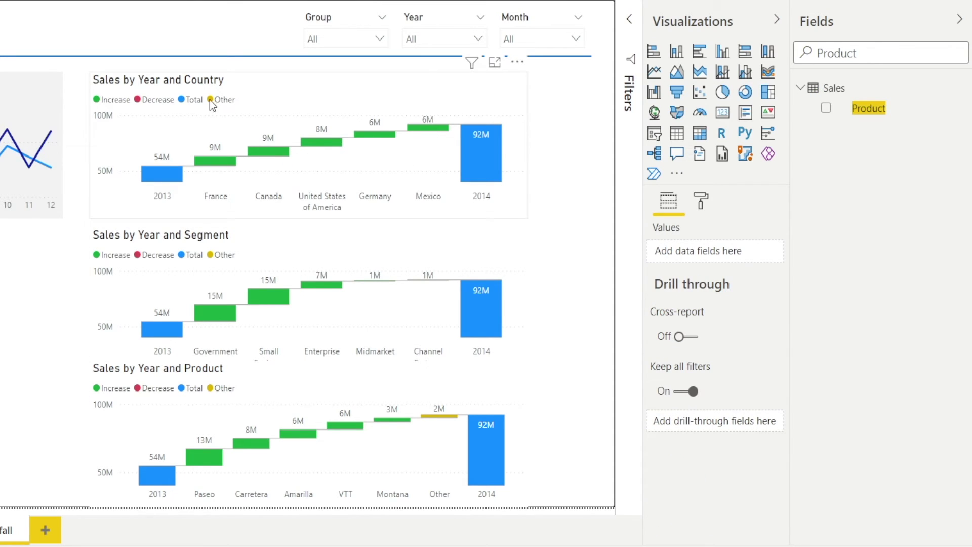
Step: Change the title text of the country waterfall chart to "Sales YOY By Country"
left_click(191, 80)
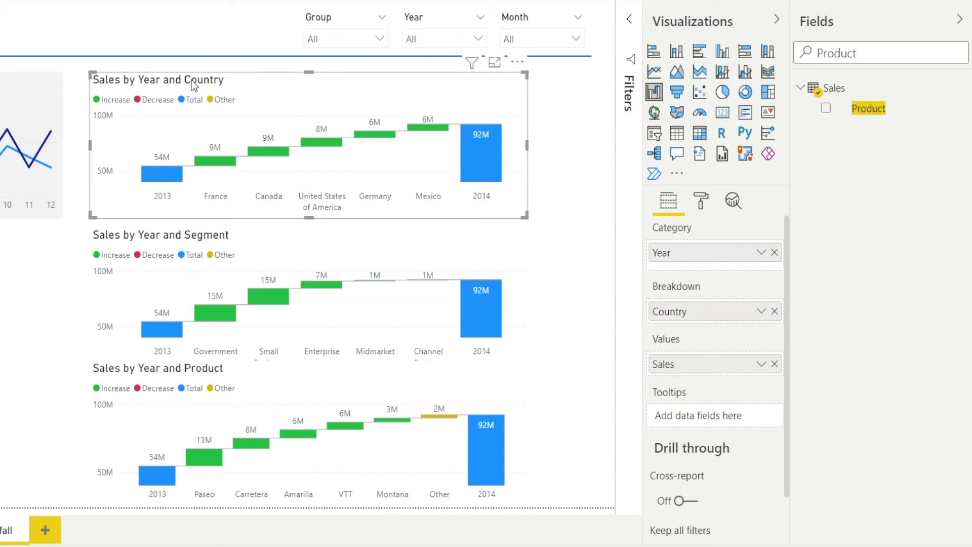
left_click(700, 201)
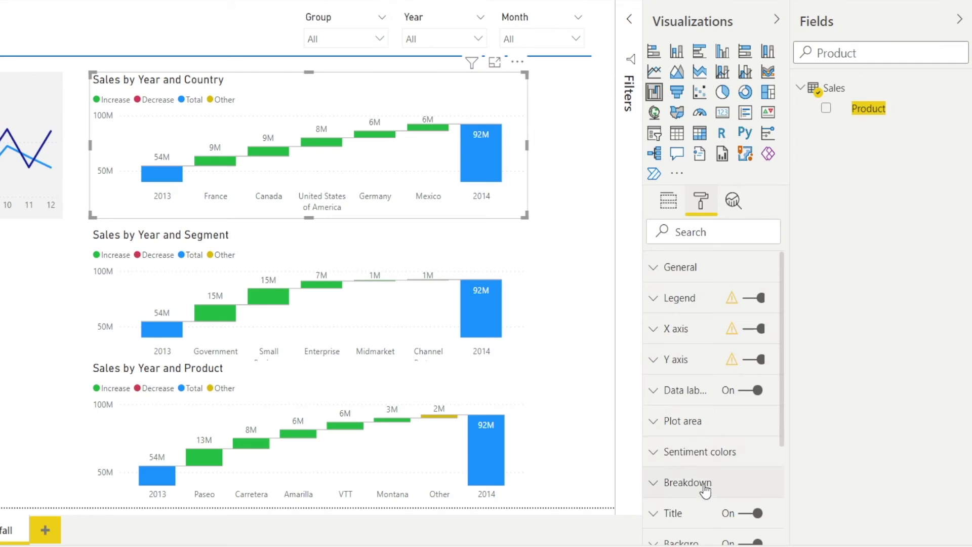
scroll(705, 490, "down", 3)
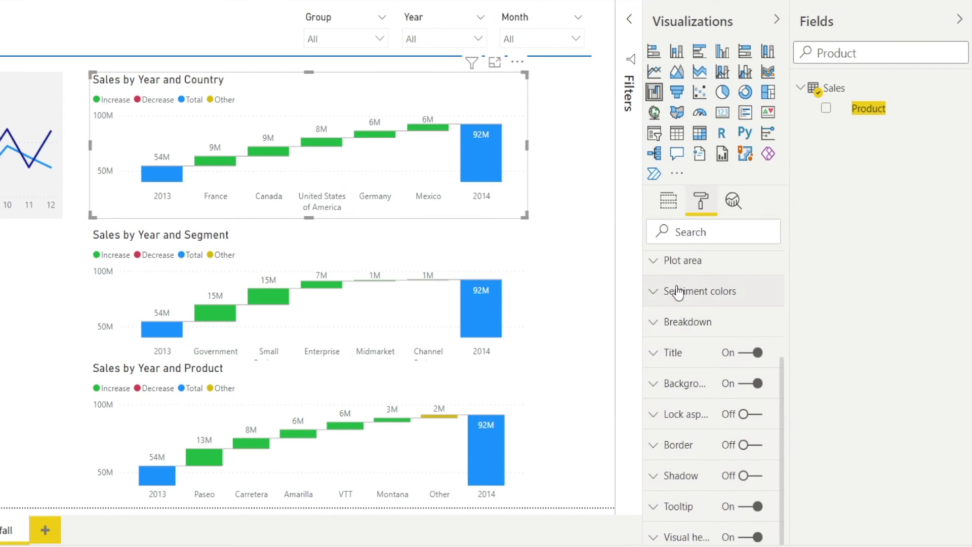
left_click(660, 357)
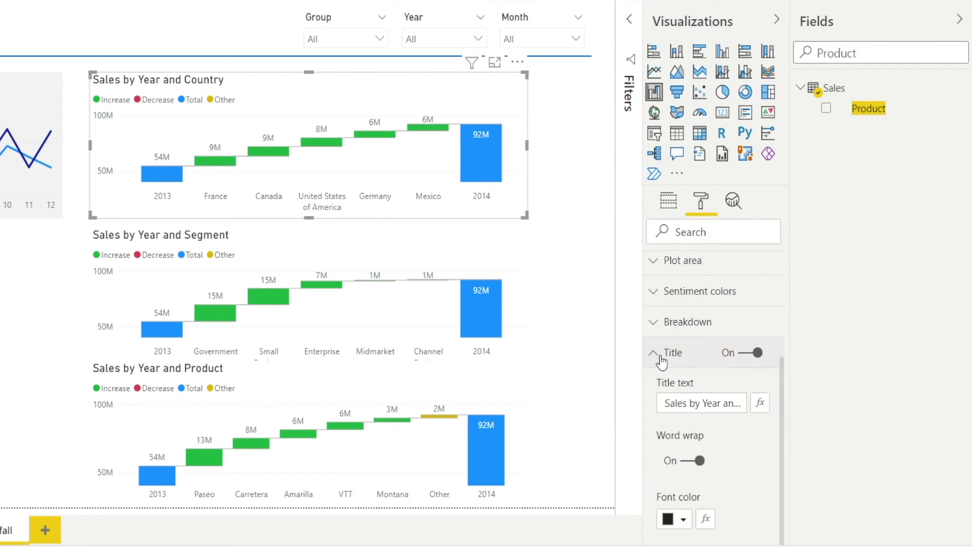
left_click_drag(693, 407, 787, 406)
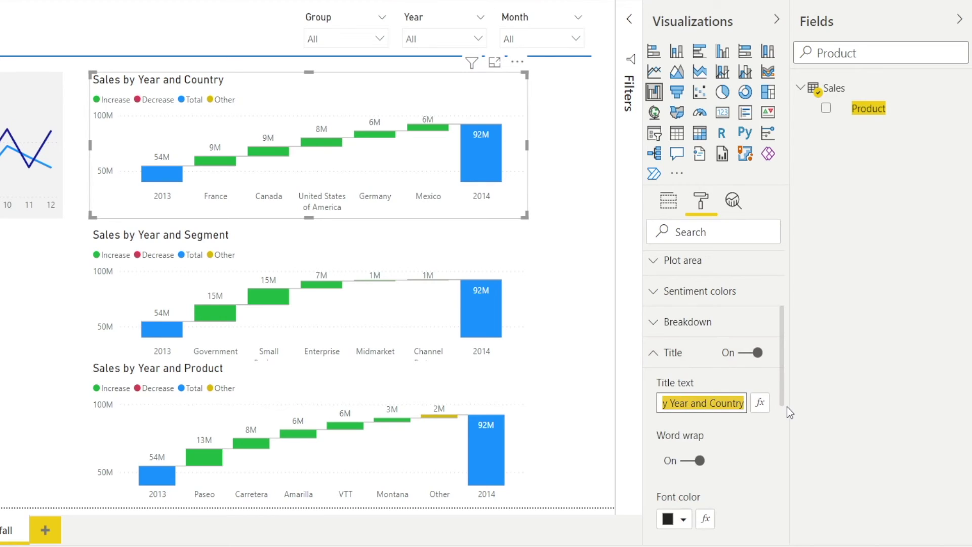
type("Sales YOY By")
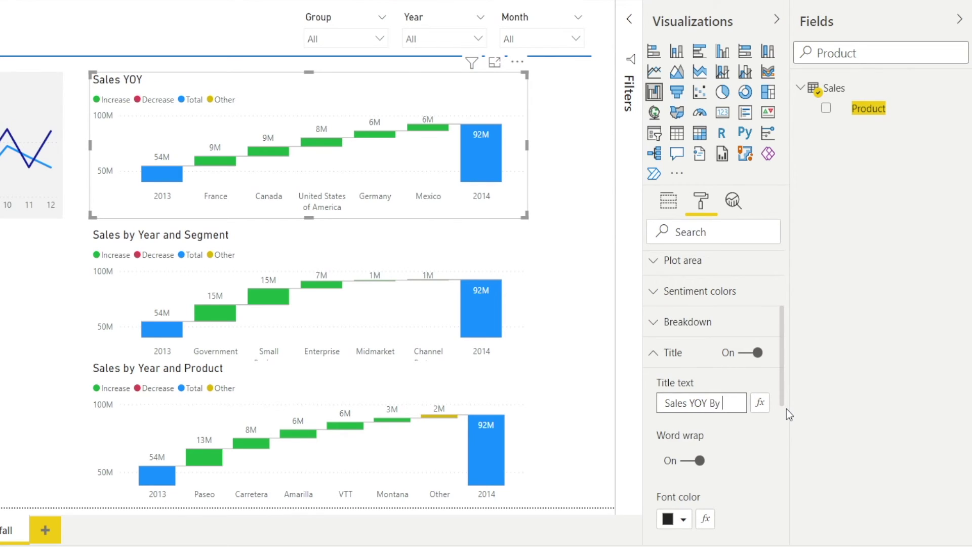
type(" Country")
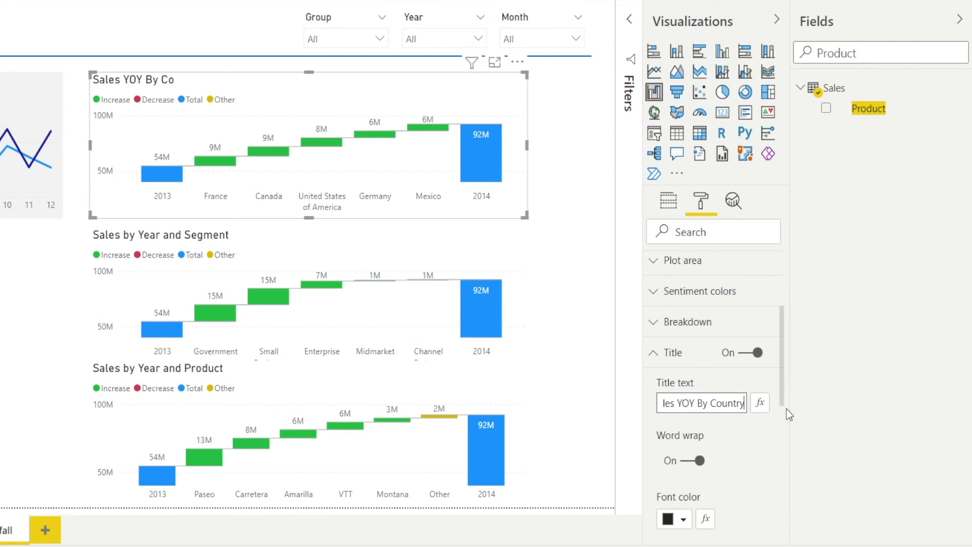
key("Return")
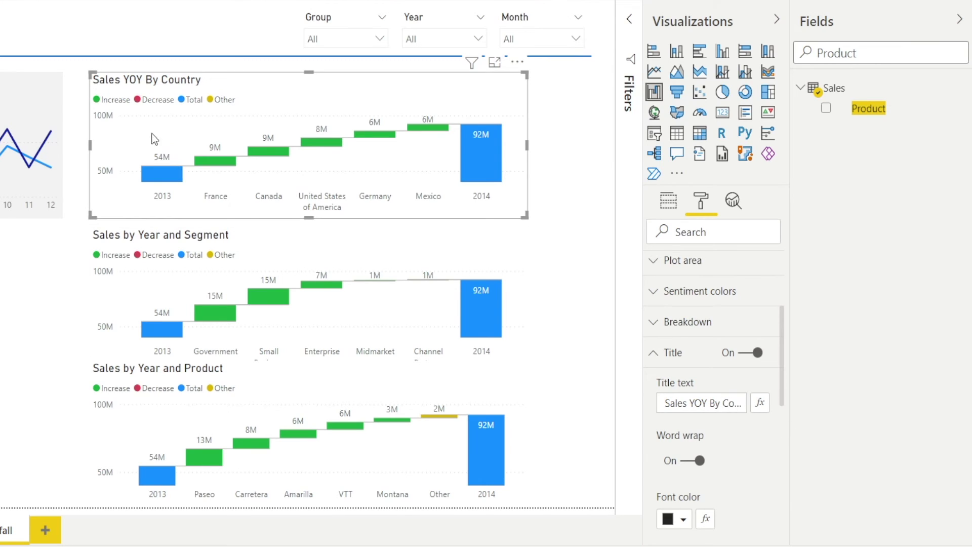
Step: Change the title text of the segment waterfall chart to "Sales YOY By Segment"
left_click(183, 247)
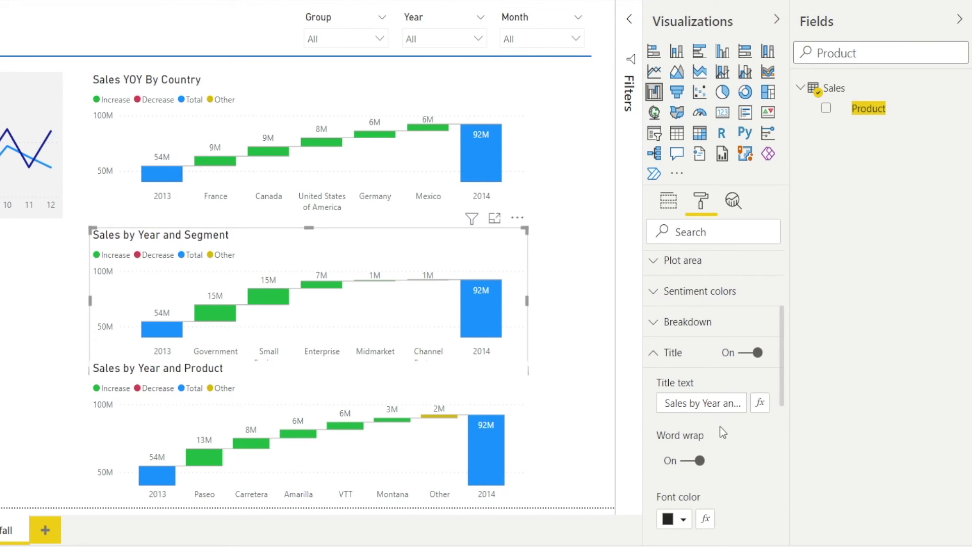
left_click(695, 402)
key("ctrl+a")
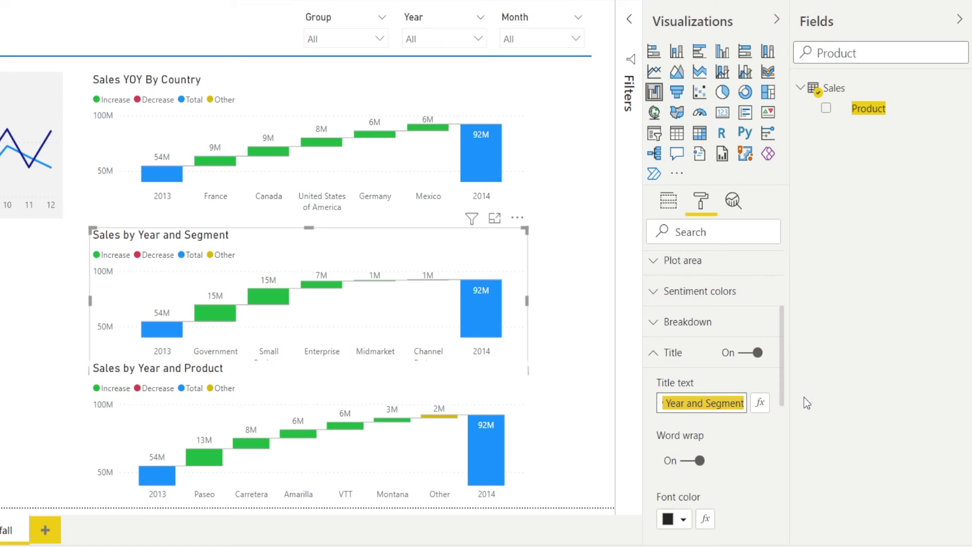
type("Sales YOY By Segment")
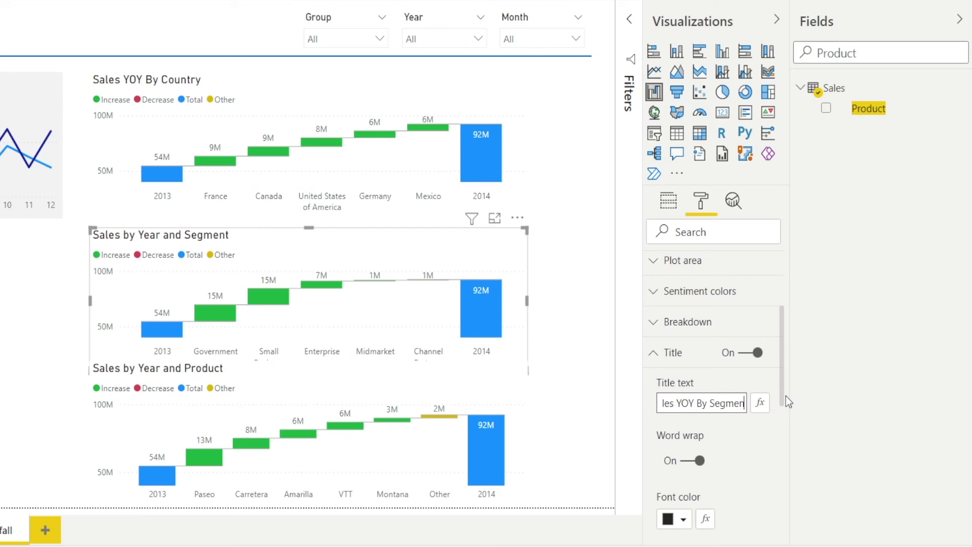
left_click(839, 393)
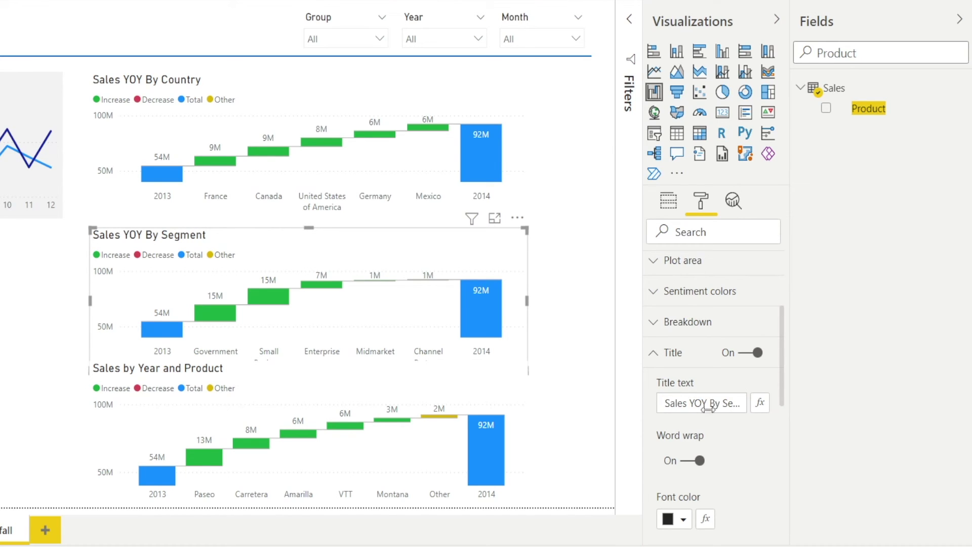
Step: Change the title text of the product waterfall chart to "Sales YOY By Product"
left_click(228, 397)
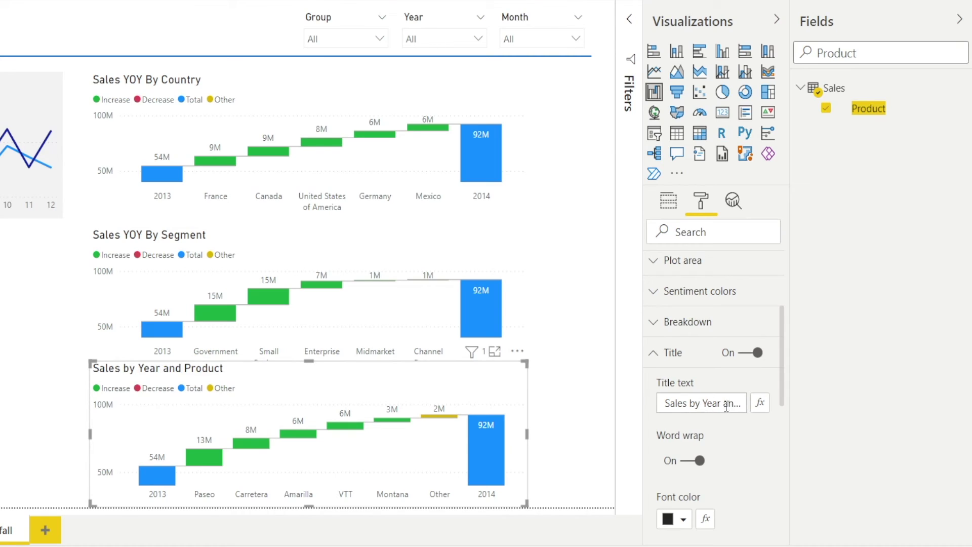
left_click_drag(693, 403, 815, 406)
type("YOY")
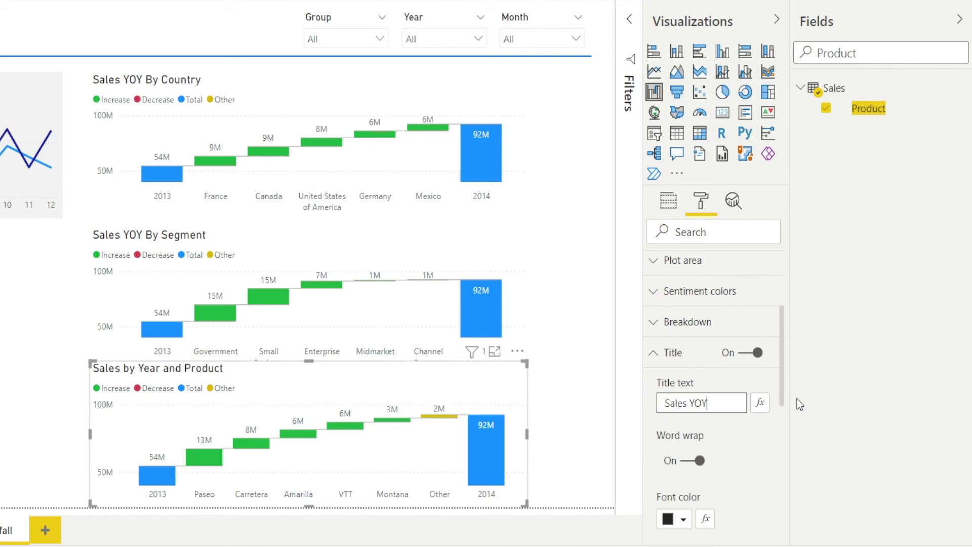
type(" By Product")
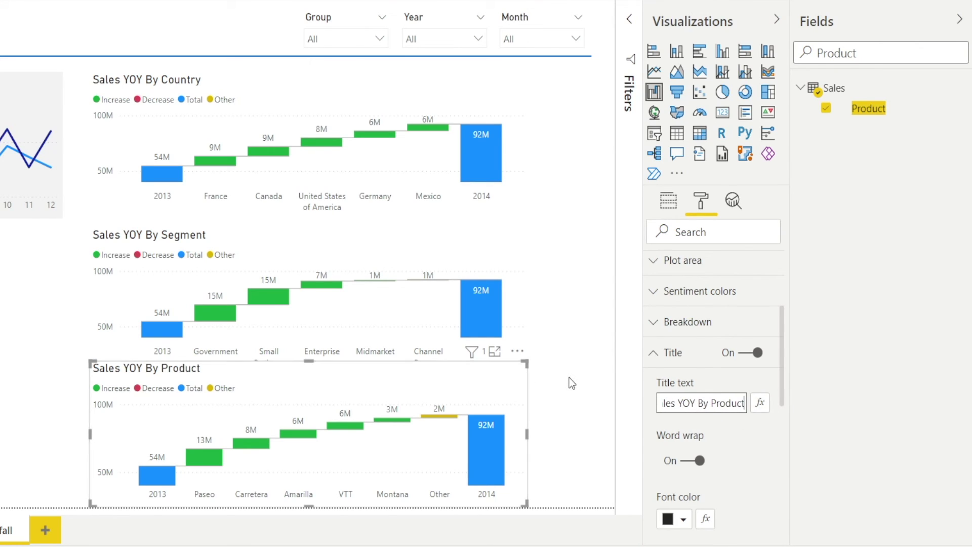
left_click(568, 376)
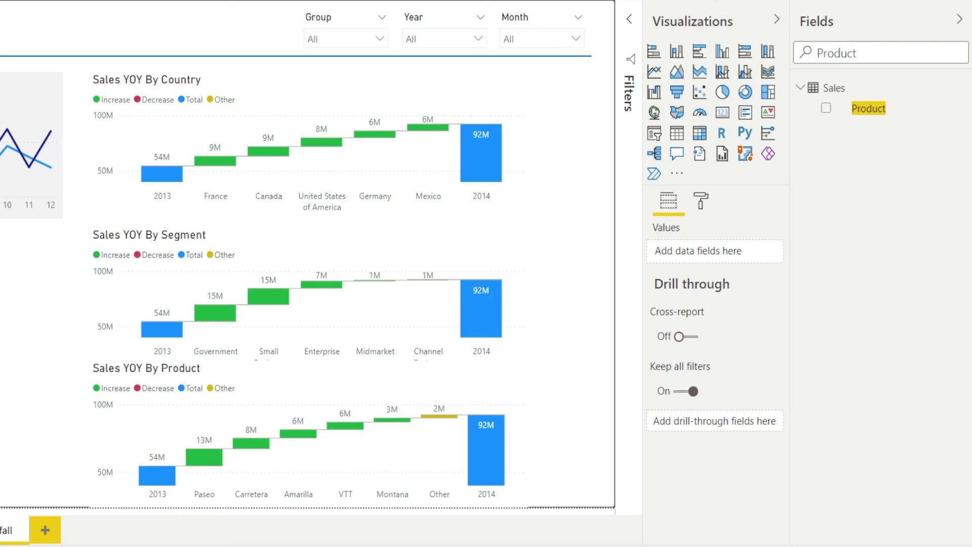
Step: Turn off the background of the "Sales by Month Number and Year" line chart
left_click(201, 164)
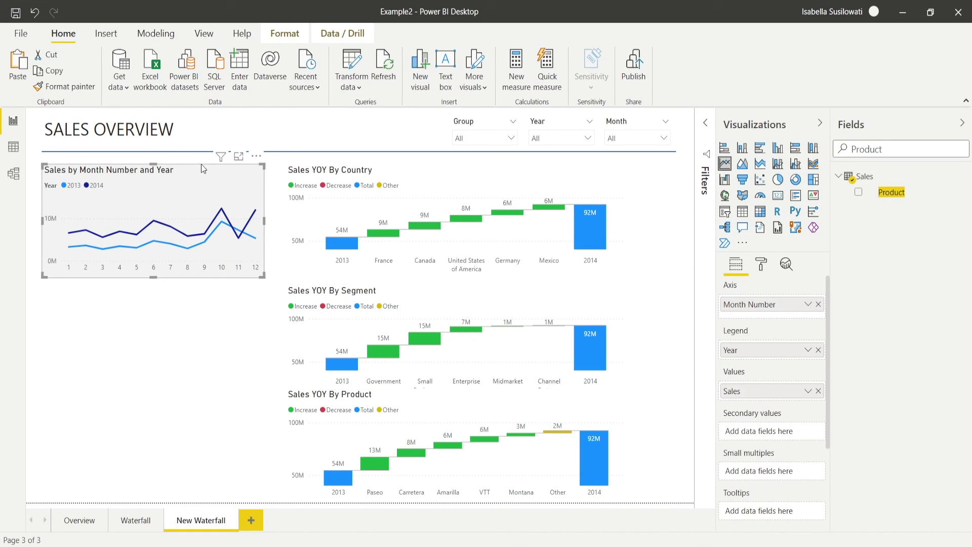
left_click(762, 265)
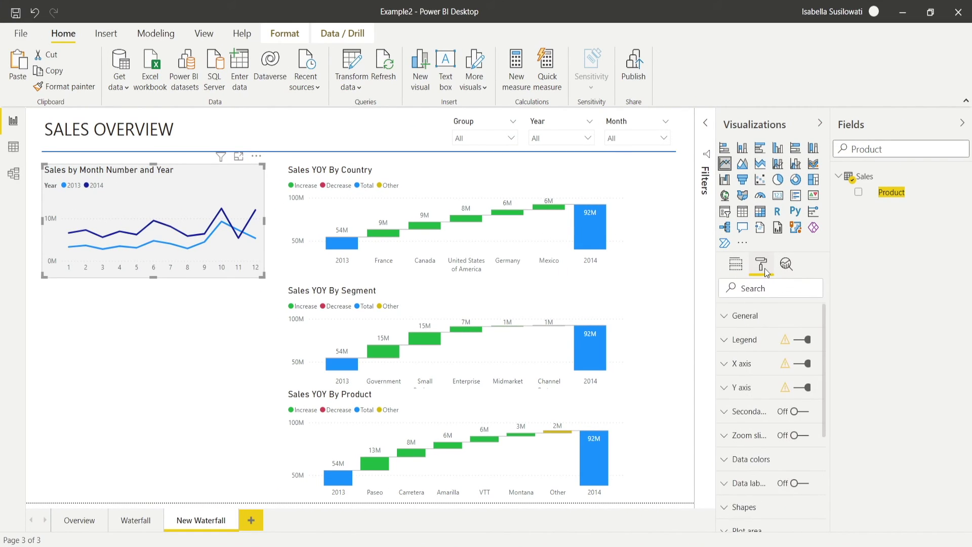
scroll(798, 504, "down", 2)
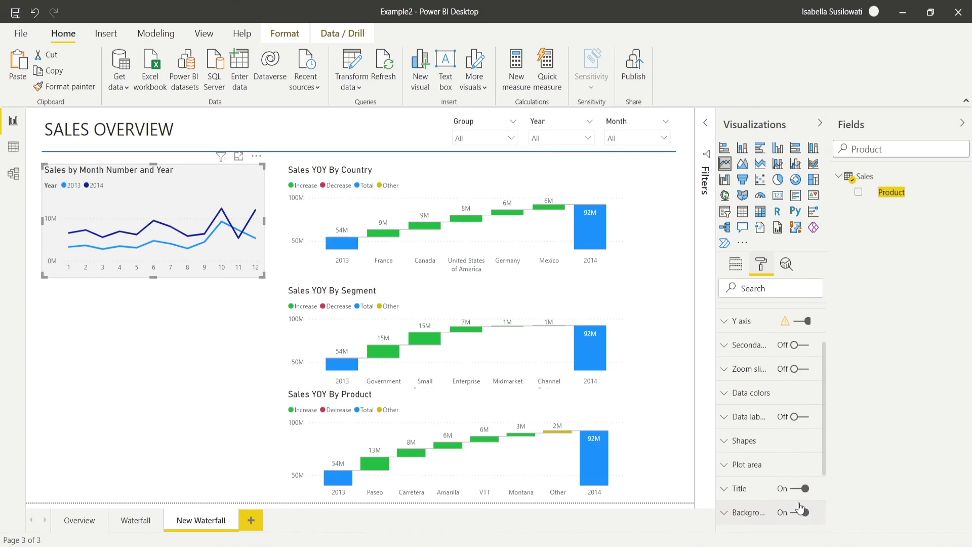
scroll(800, 507, "down", 1)
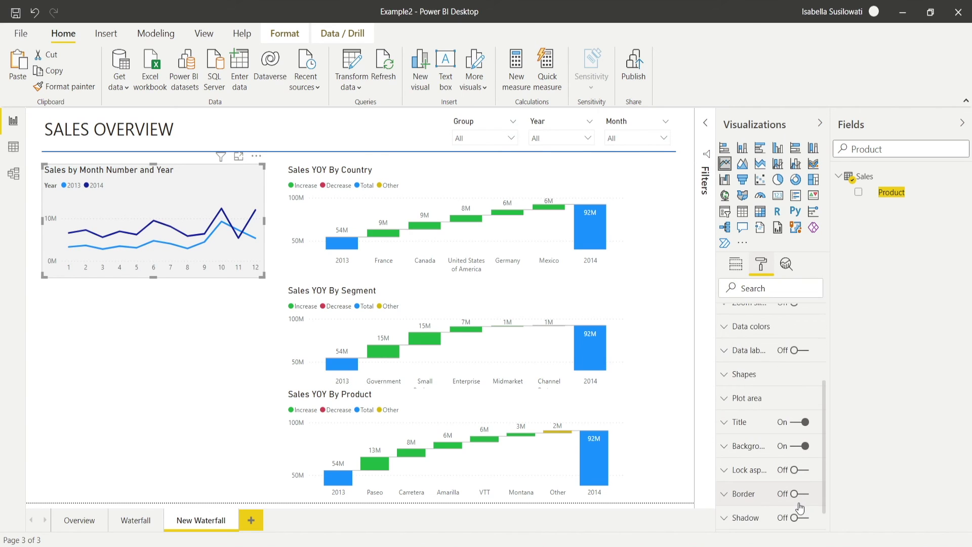
left_click(788, 447)
left_click(190, 403)
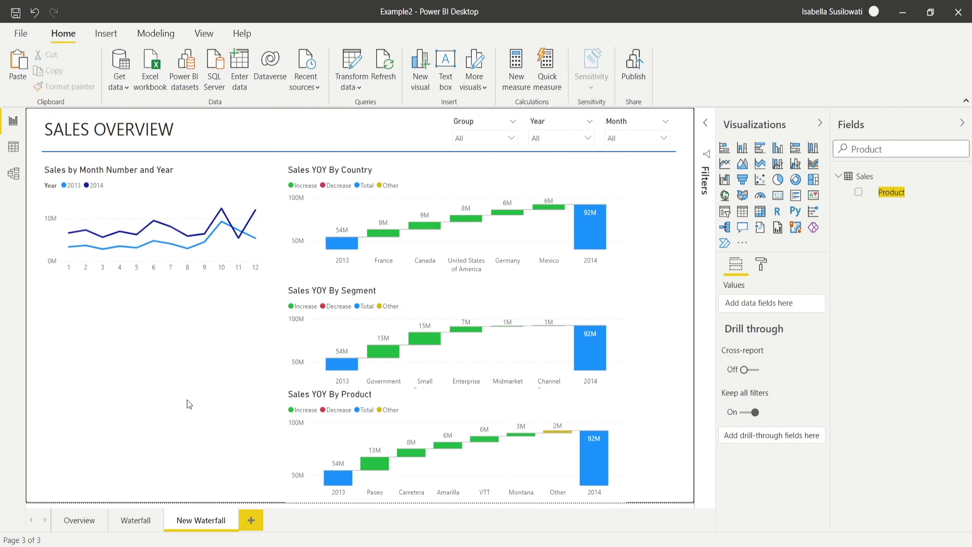
Step: Cross-filter the three waterfall charts from the line chart's axis, by month 11 and by month 12
left_click(241, 273)
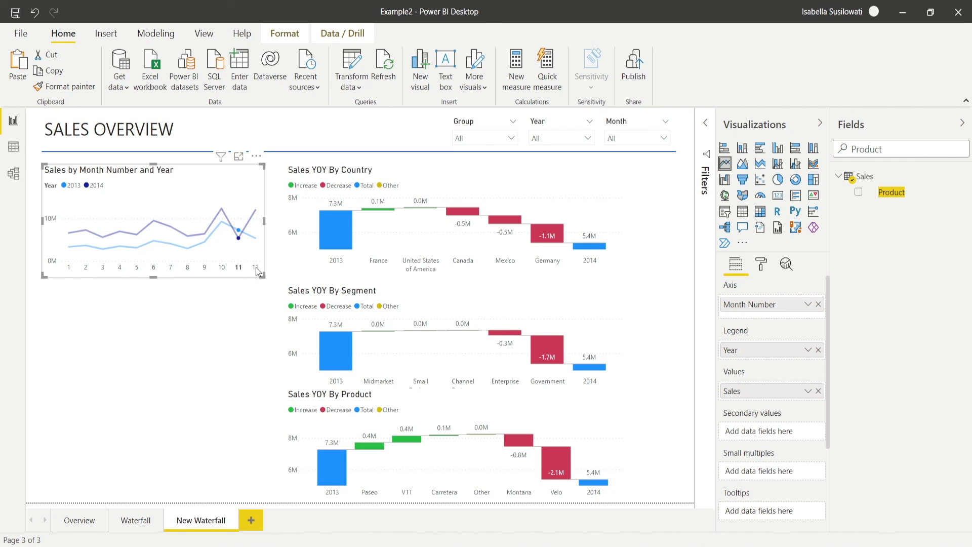
left_click(258, 270)
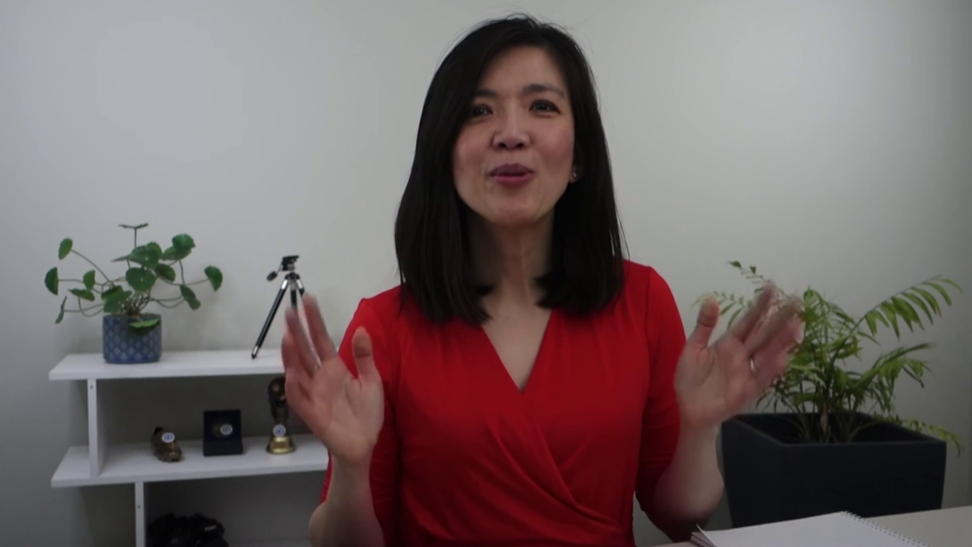